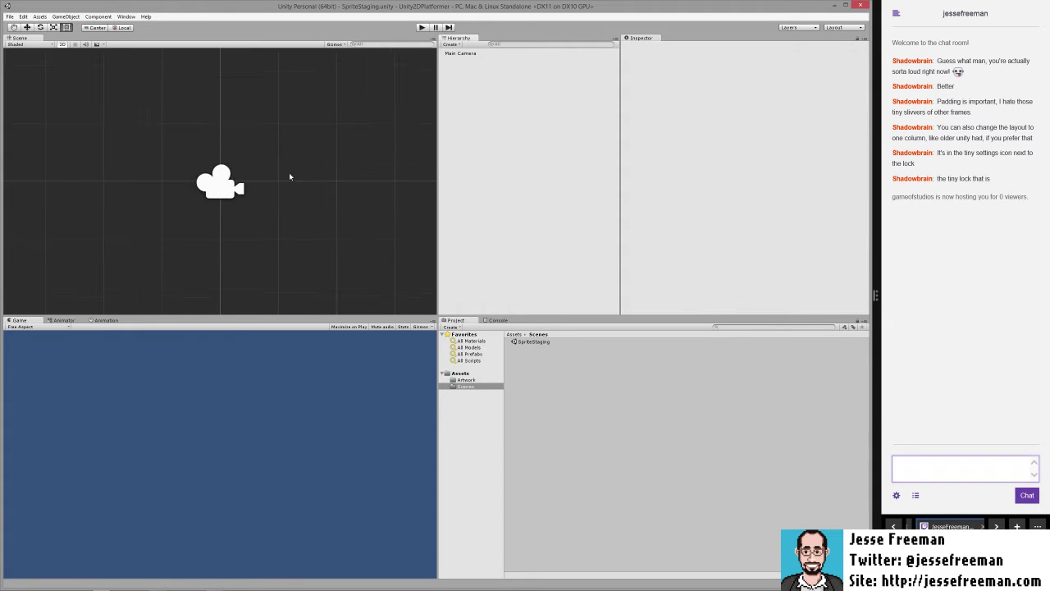
{"action": "scroll", "coordinate": [289, 176], "scroll_direction": "down", "scroll_amount": 2}
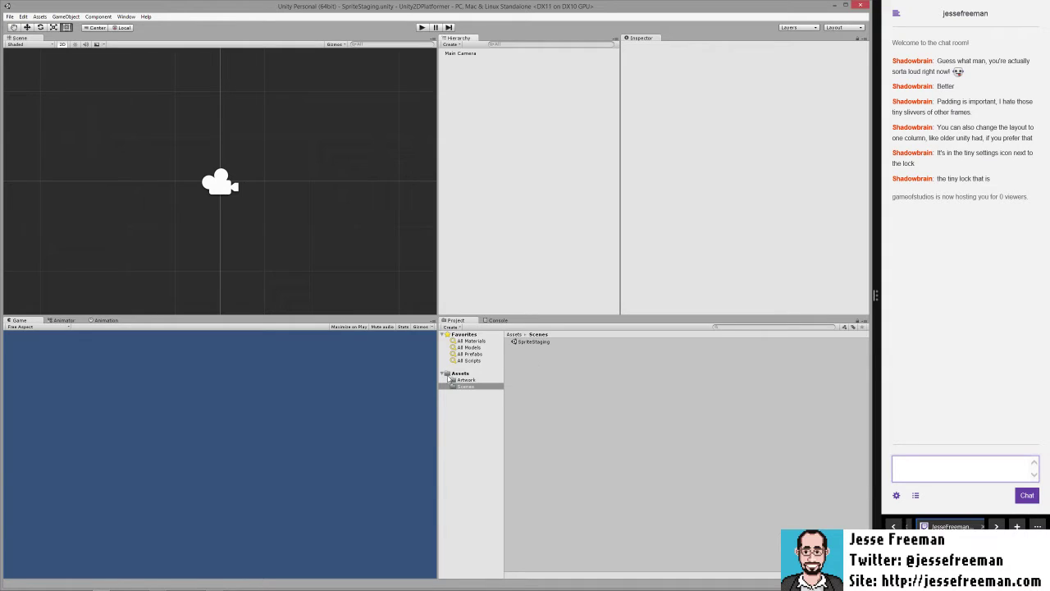
- Open Assets/Artwork, expand the player sprite sheet and select frames player_4 through player_11
{"action": "left_click", "coordinate": [461, 380]}
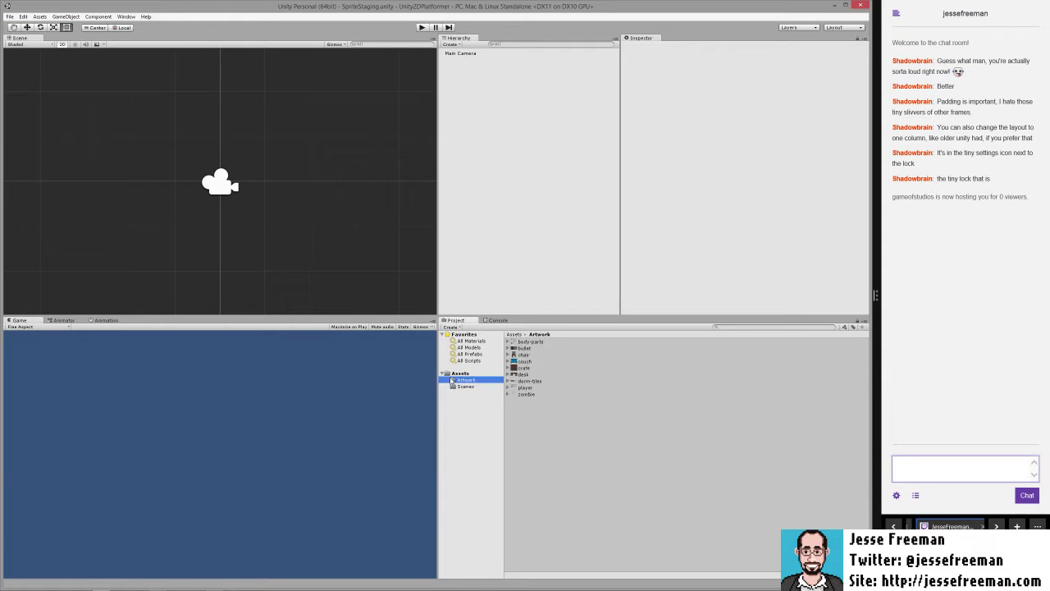
{"action": "left_click", "coordinate": [508, 388]}
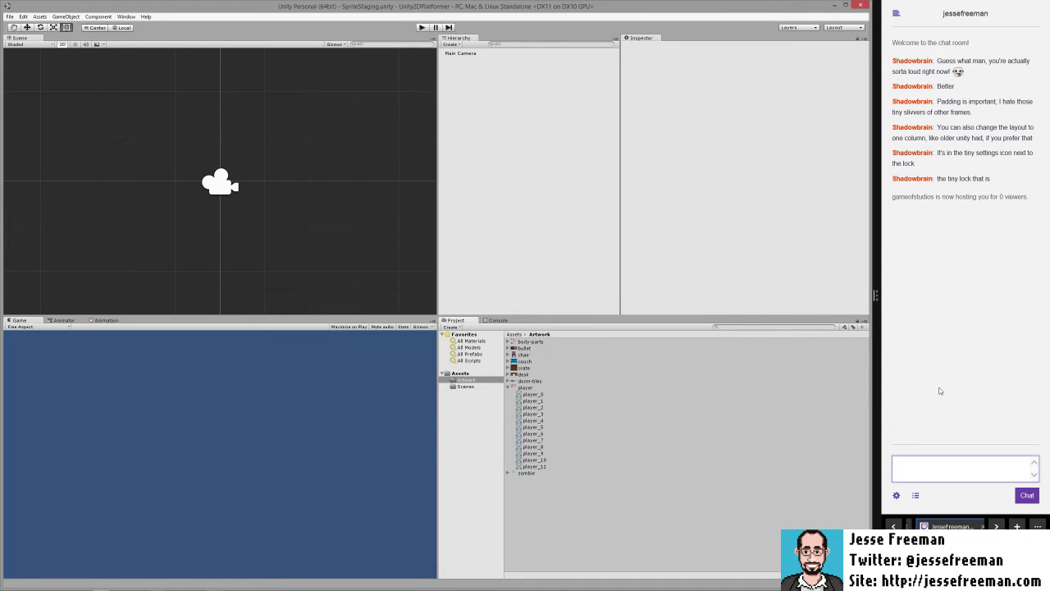
{"action": "left_click", "coordinate": [535, 421]}
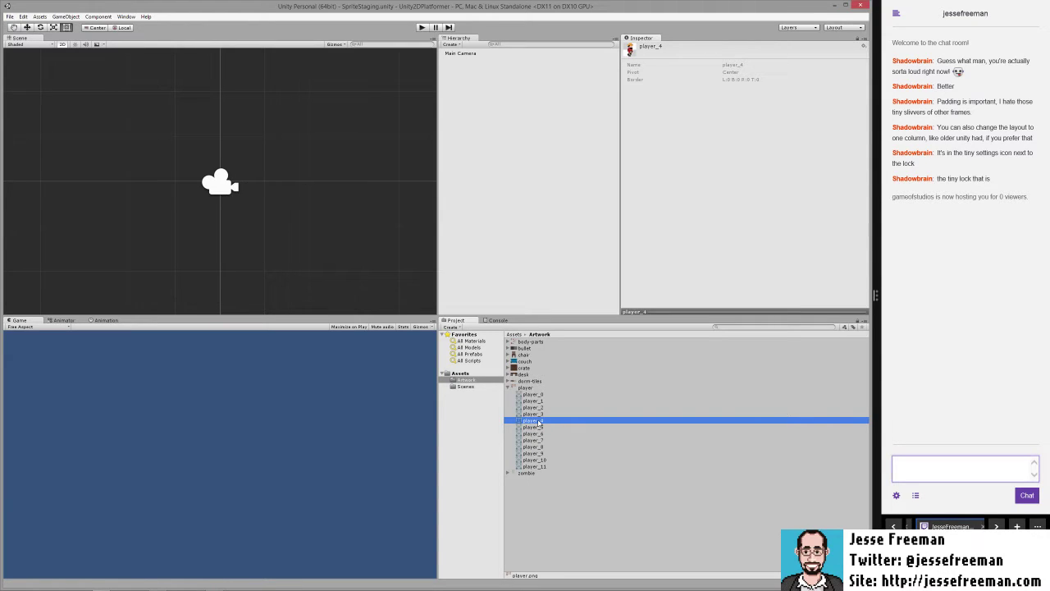
{"action": "left_click", "coordinate": [540, 467], "text": "shift"}
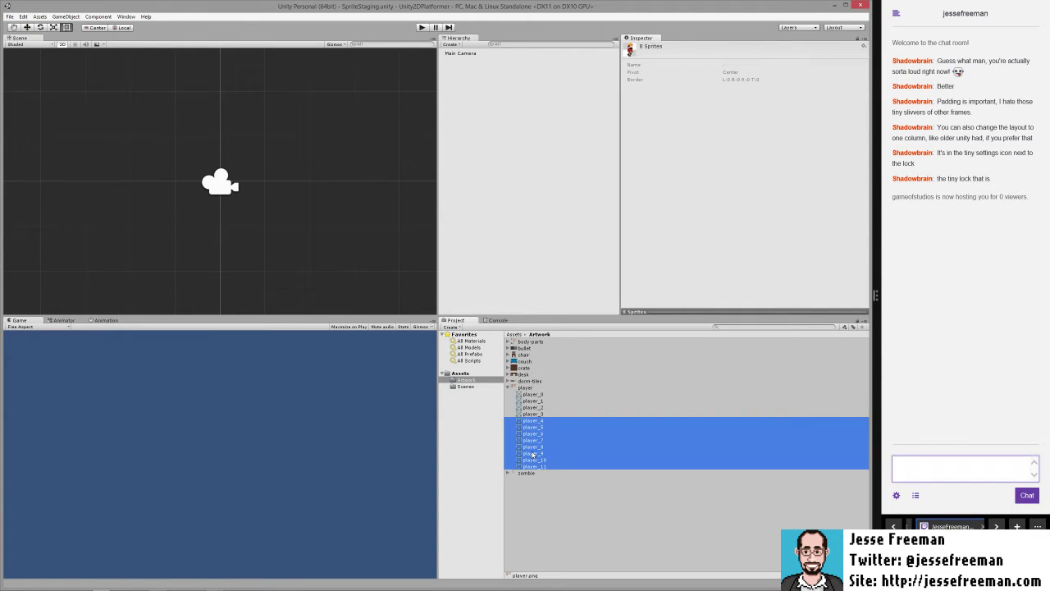
- Drag the eight frames into the scene and create an Animations folder in Assets as the save location
{"action": "left_click_drag", "start_coordinate": [532, 454], "coordinate": [258, 201]}
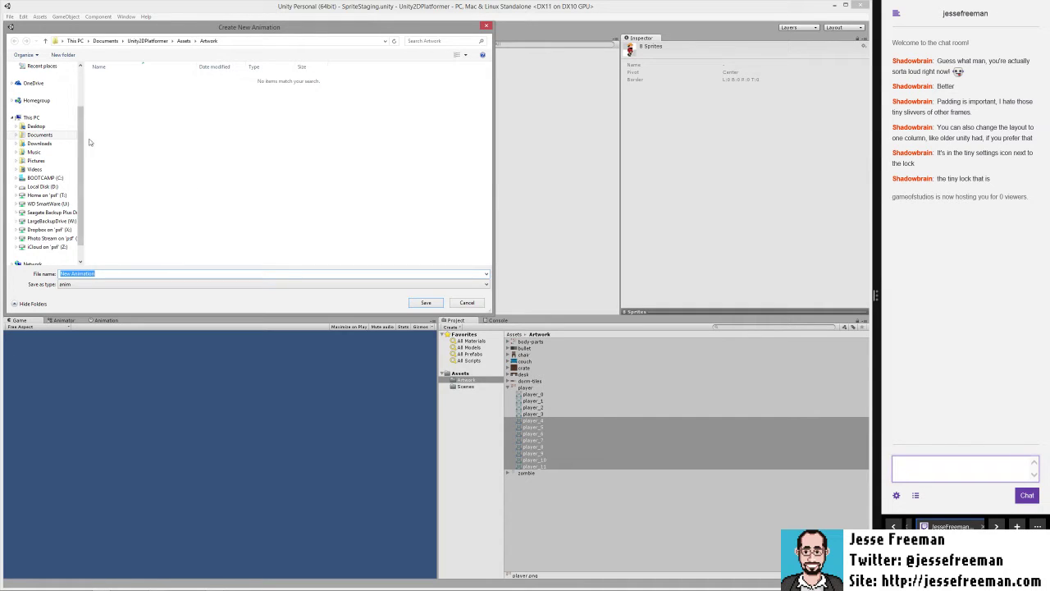
{"action": "left_click", "coordinate": [183, 41]}
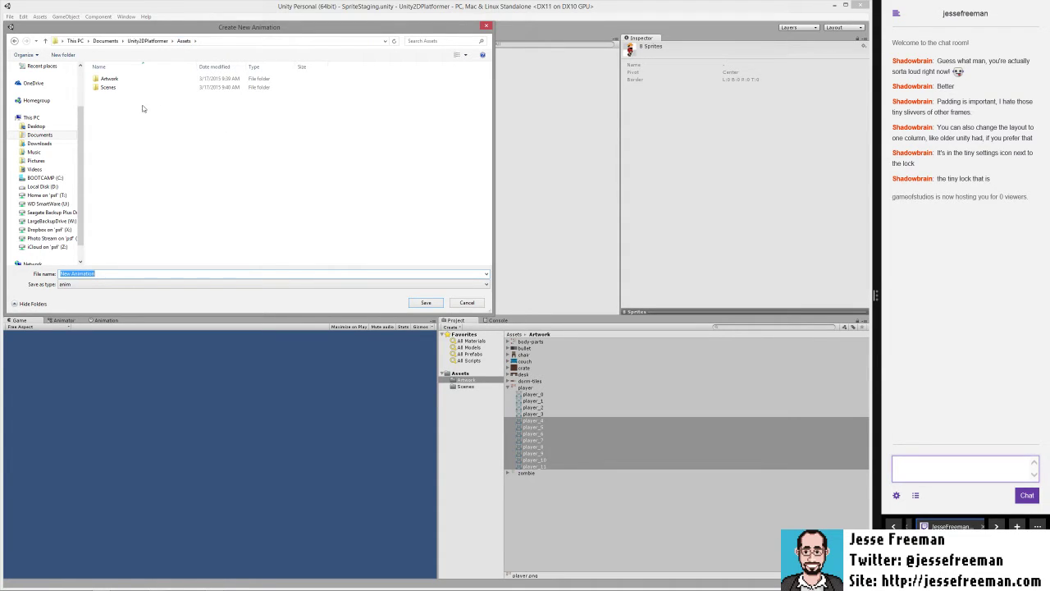
{"action": "left_click", "coordinate": [107, 106]}
{"action": "right_click", "coordinate": [106, 107]}
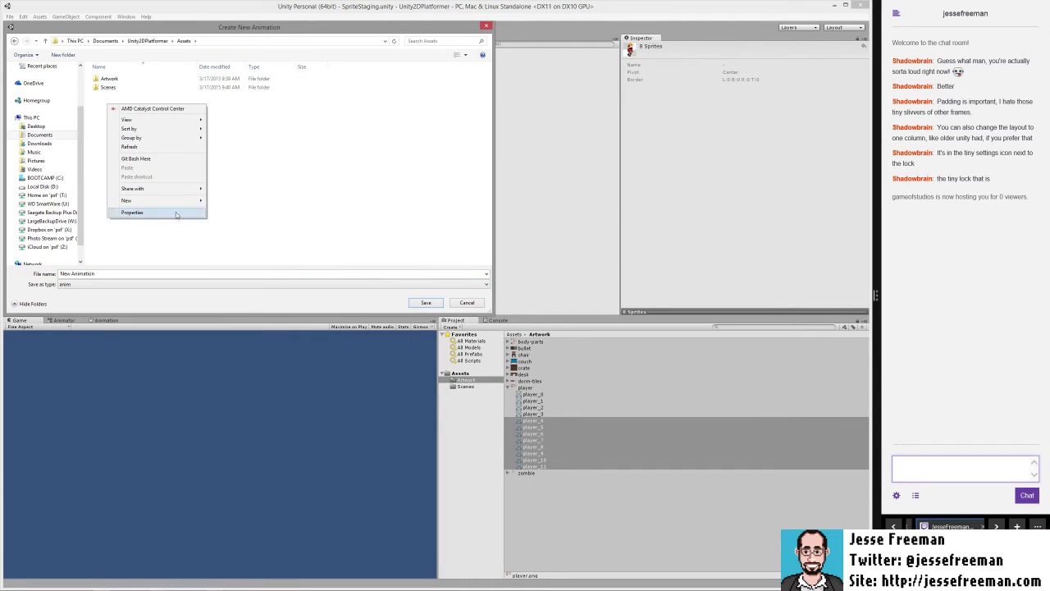
{"action": "mouse_move", "coordinate": [167, 200]}
{"action": "left_click", "coordinate": [221, 202]}
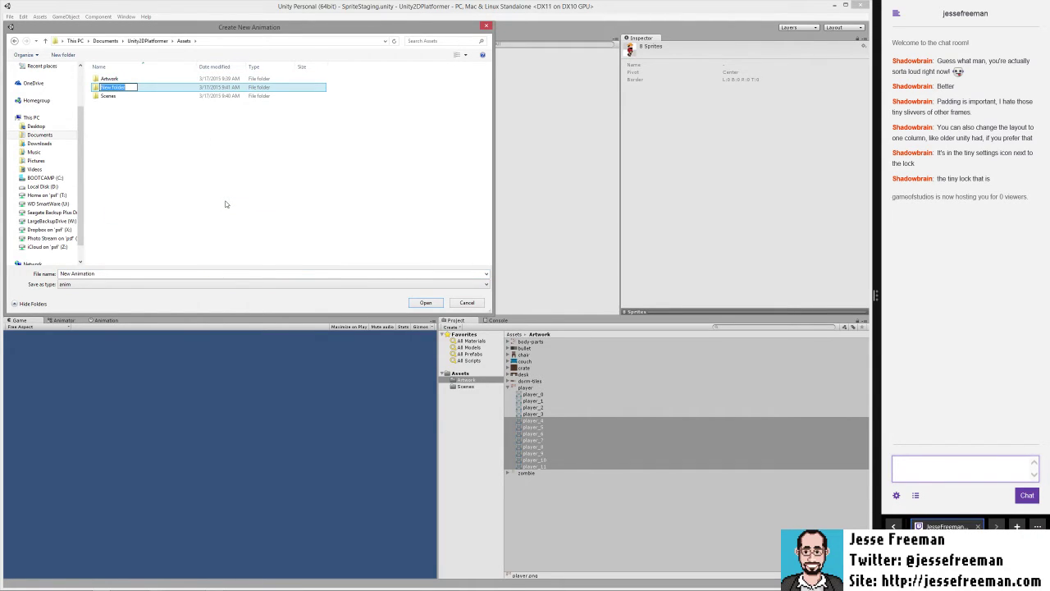
{"action": "type", "text": "Animations"}
{"action": "key", "text": "Return"}
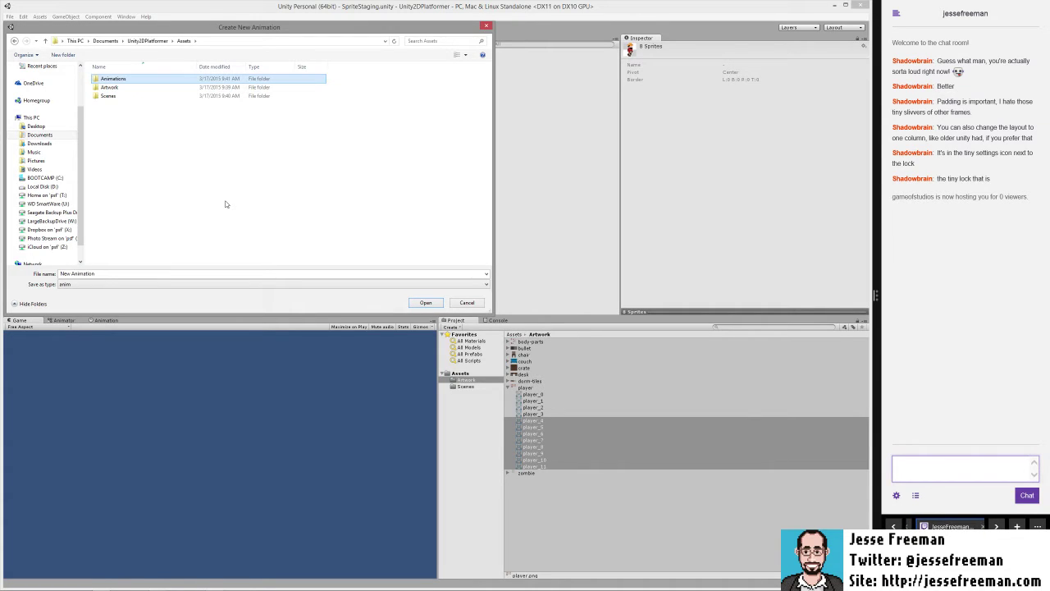
{"action": "double_click", "coordinate": [99, 81]}
- Name the new clip PlayerWalkAnimation and save it
{"action": "left_click", "coordinate": [72, 273]}
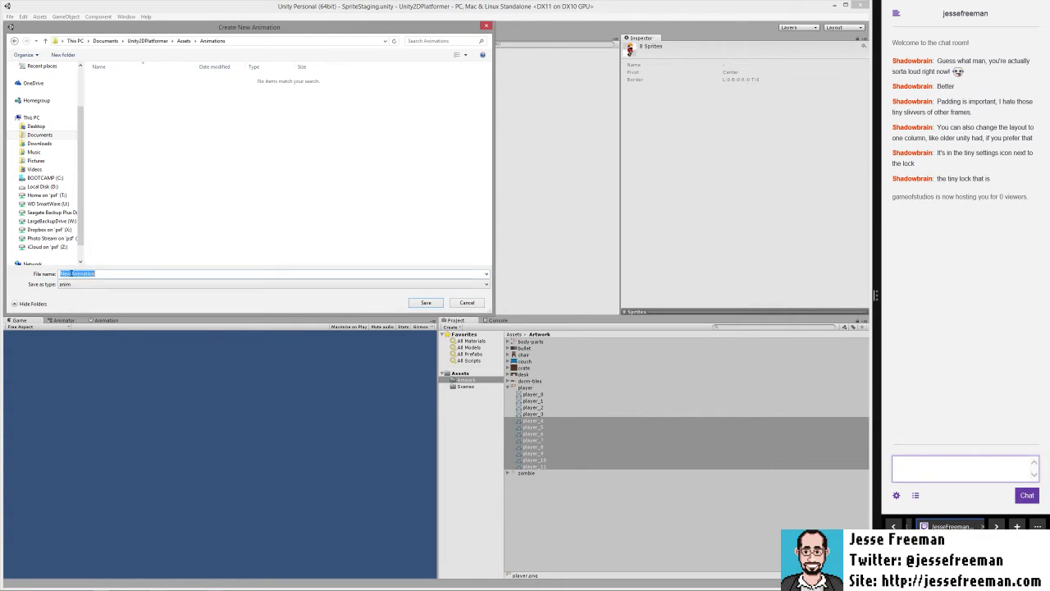
{"action": "left_click", "coordinate": [69, 273]}
{"action": "left_click_drag", "start_coordinate": [70, 274], "coordinate": [59, 275]}
{"action": "type", "text": "PlayerWalkAnimation"}
{"action": "key", "text": "shift+Right"}
{"action": "key", "text": "shift+Right"}
{"action": "key", "text": "shift+Right"}
{"action": "key", "text": "shift+Right"}
{"action": "key", "text": "shift+Right"}
{"action": "key", "text": "shift+Right"}
{"action": "key", "text": "shift+Right"}
{"action": "key", "text": "shift+Right"}
{"action": "key", "text": "shift+Right"}
{"action": "key", "text": "shift+Right"}
{"action": "key", "text": "Delete"}
{"action": "left_click", "coordinate": [419, 304]}
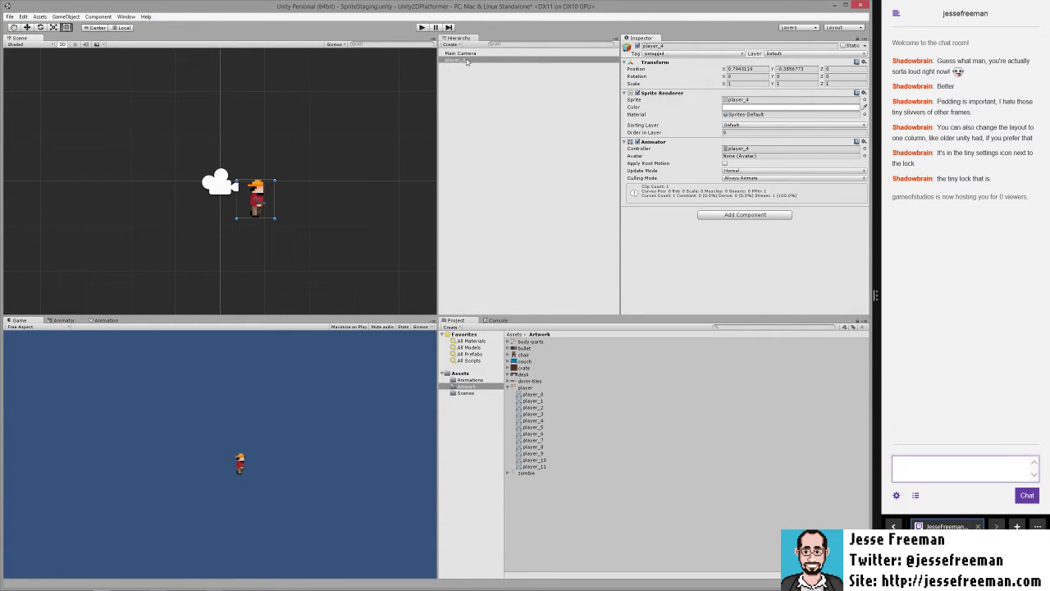
- Run the game to watch player_4 cycle through its walk frames, then stop it
{"action": "left_click", "coordinate": [421, 27]}
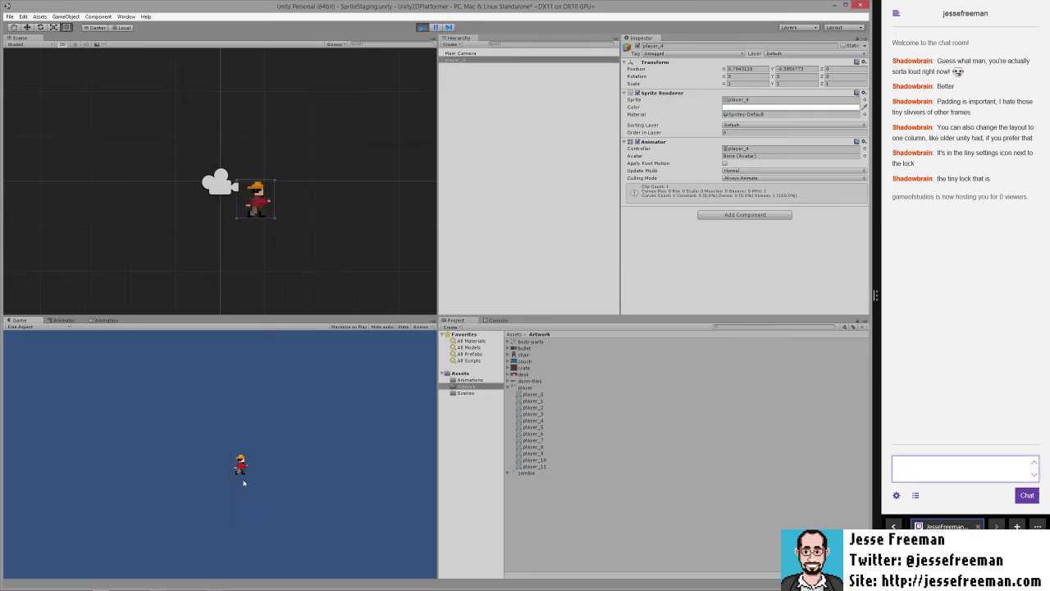
{"action": "left_click", "coordinate": [422, 27]}
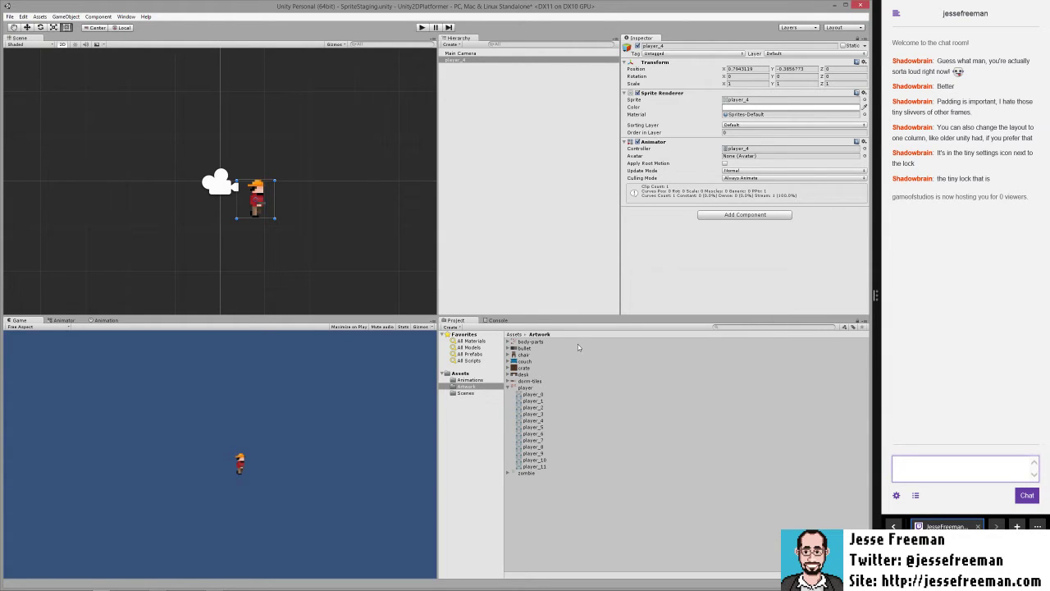
- Open the Animations folder and inspect the PlayerWalkAnimation clip and player_4 controller assets
{"action": "left_click", "coordinate": [456, 381]}
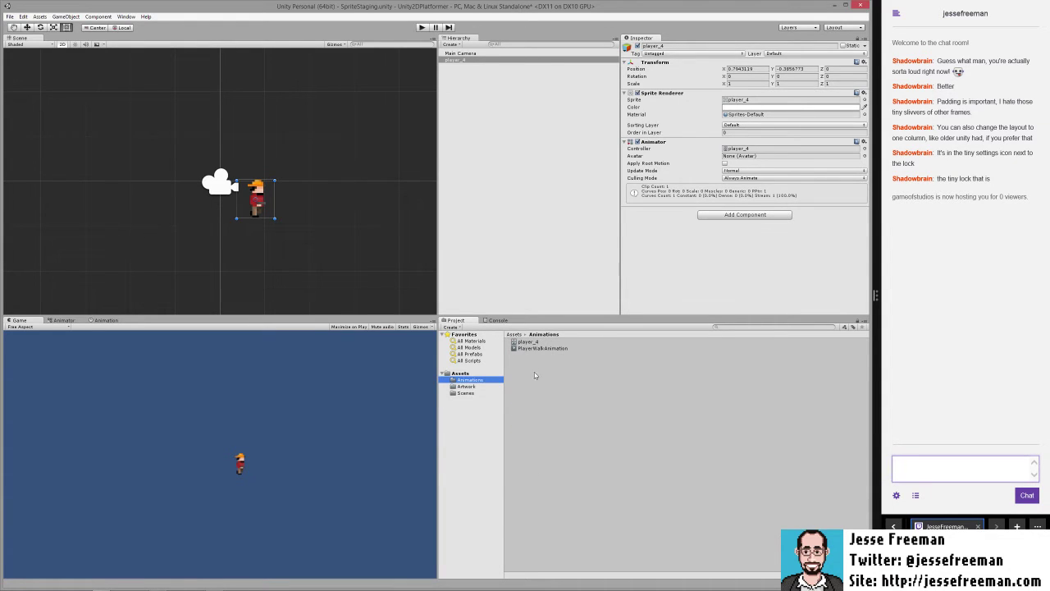
{"action": "left_click", "coordinate": [514, 350]}
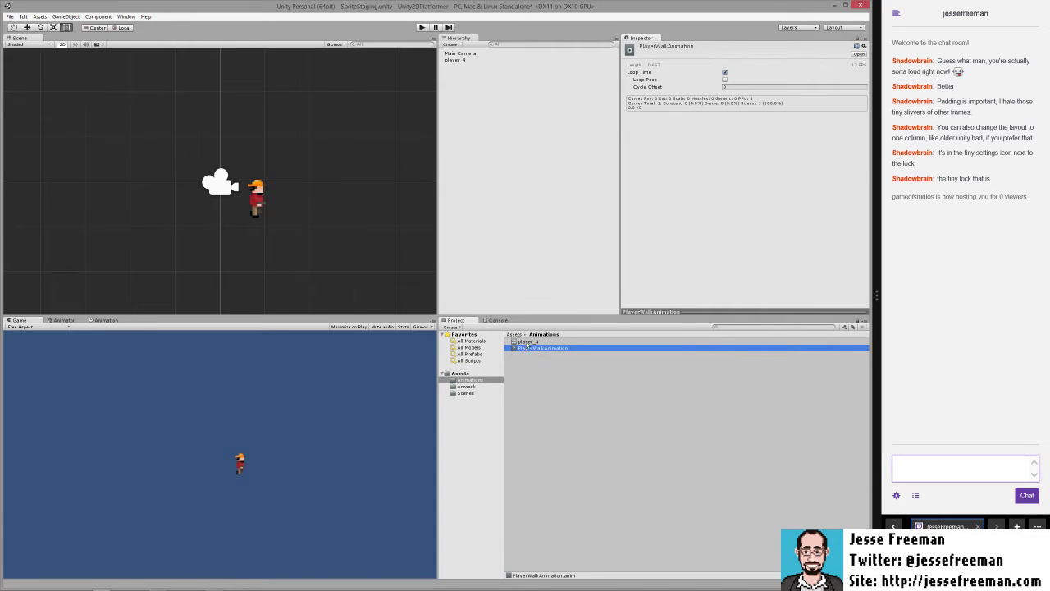
{"action": "left_click", "coordinate": [526, 342]}
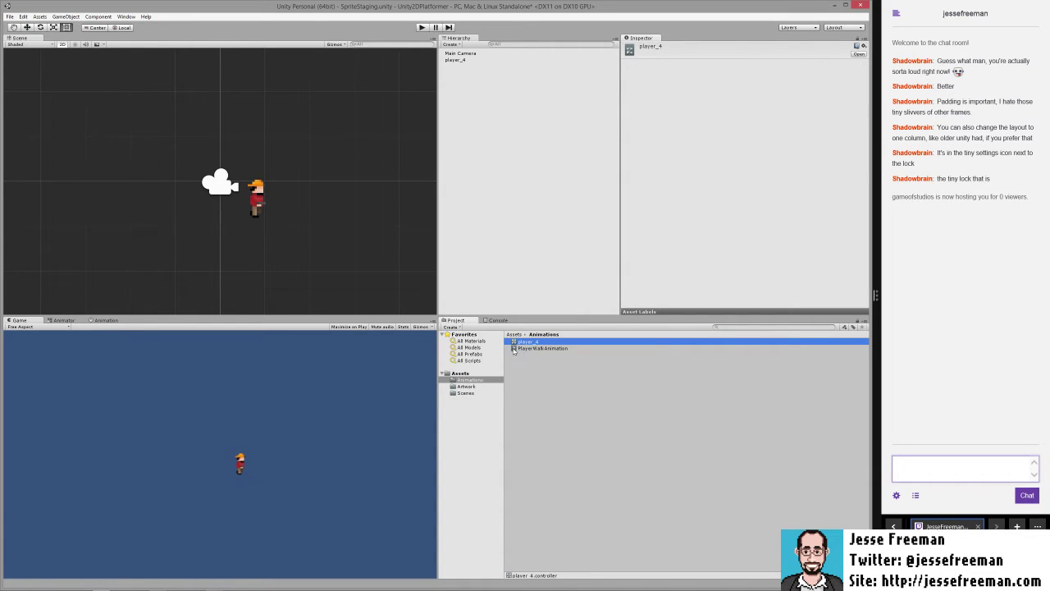
{"action": "left_click", "coordinate": [518, 349]}
{"action": "left_click", "coordinate": [520, 359]}
{"action": "left_click", "coordinate": [525, 342]}
{"action": "left_click", "coordinate": [521, 360]}
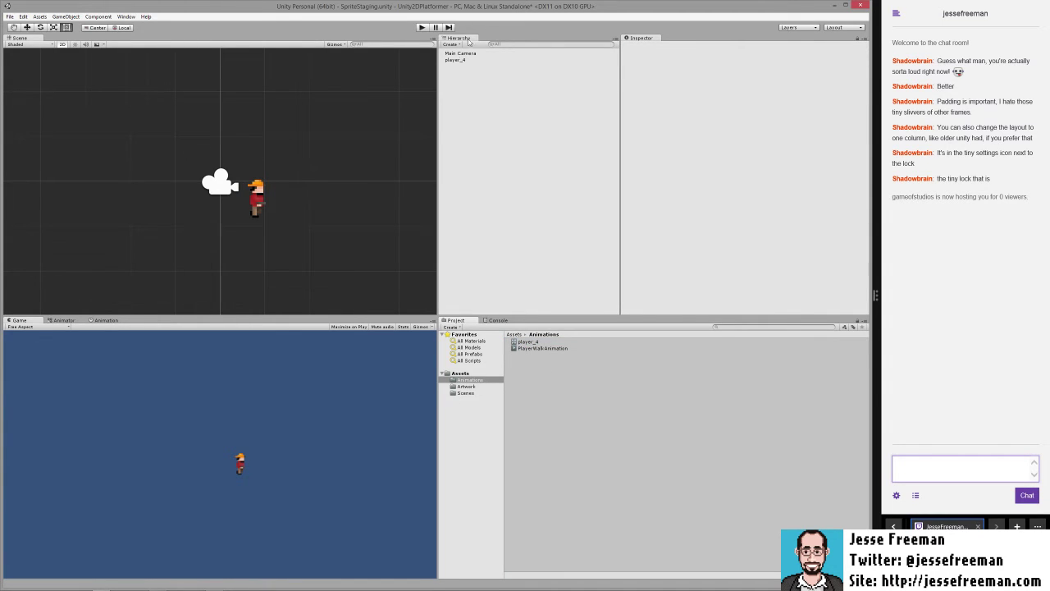
- Show player_4's eight sprite keyframes on the Animation timeline and ping its controller asset
{"action": "left_click", "coordinate": [450, 62]}
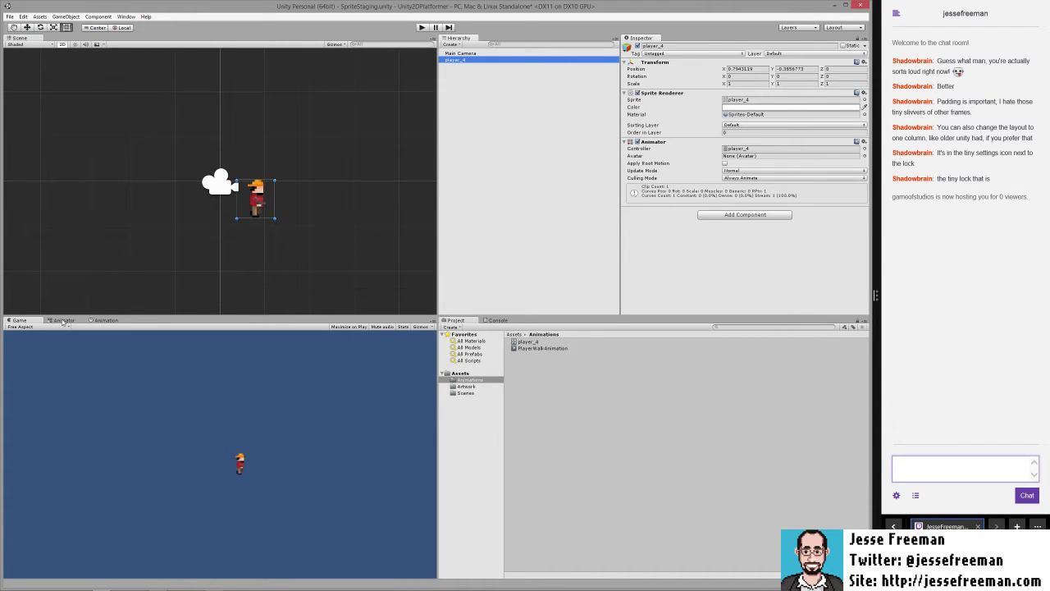
{"action": "left_click", "coordinate": [105, 321]}
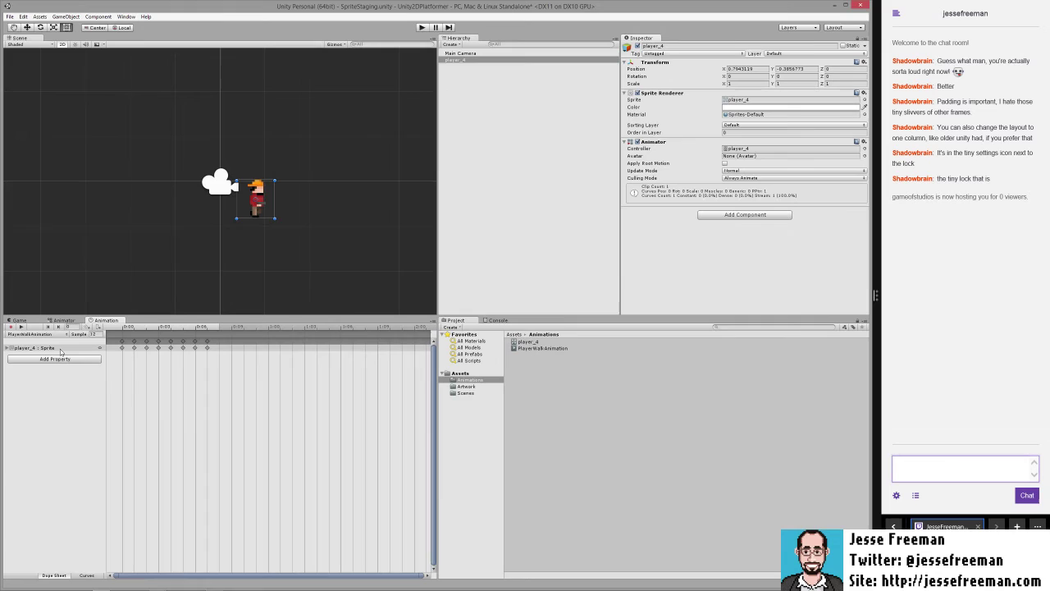
{"action": "left_click", "coordinate": [6, 348]}
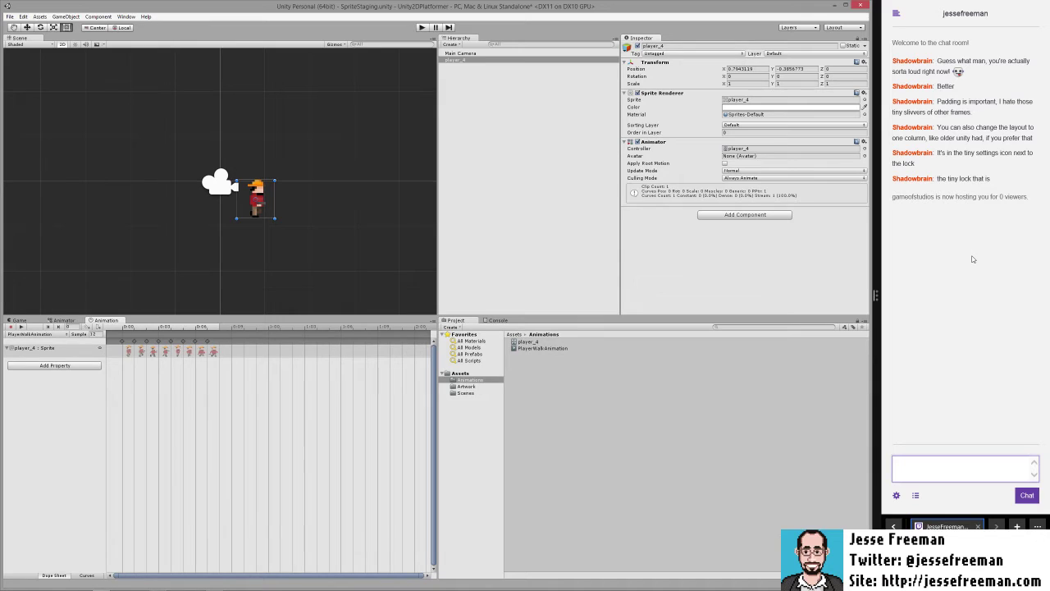
{"action": "left_click", "coordinate": [258, 192]}
{"action": "left_click", "coordinate": [737, 150]}
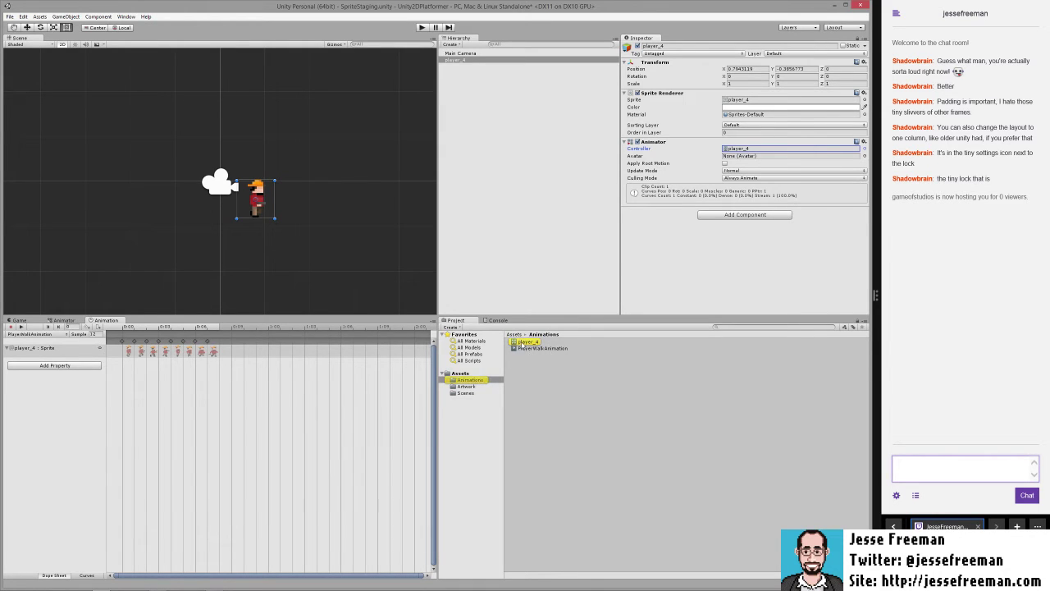
- Open the player_4 controller in the Animator and reposition the PlayerWalkAnimation and Entry nodes
{"action": "double_click", "coordinate": [733, 151]}
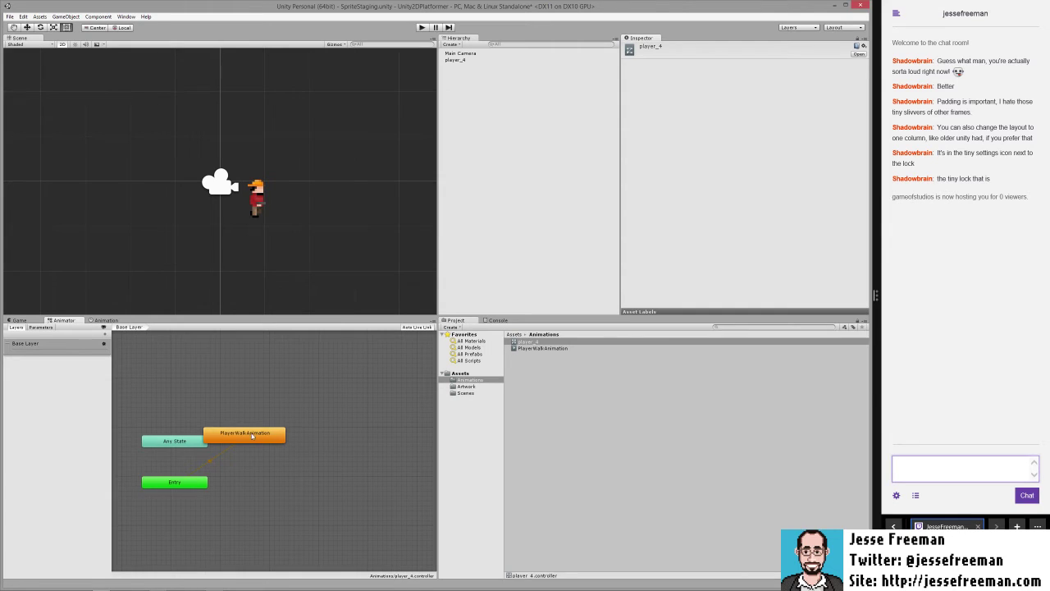
{"action": "left_click_drag", "start_coordinate": [252, 436], "coordinate": [268, 452]}
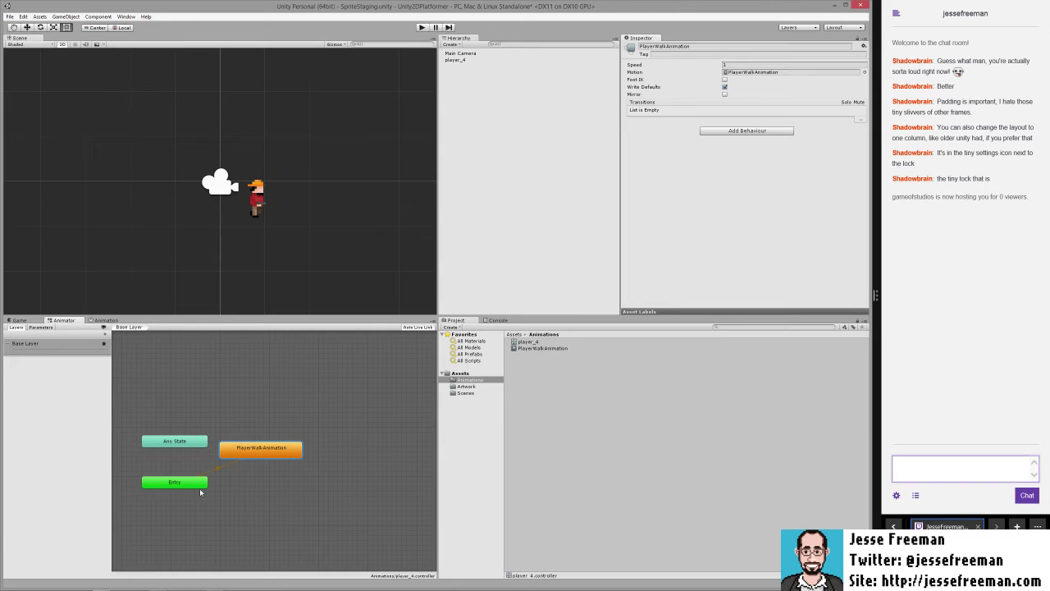
{"action": "left_click_drag", "start_coordinate": [183, 484], "coordinate": [179, 489]}
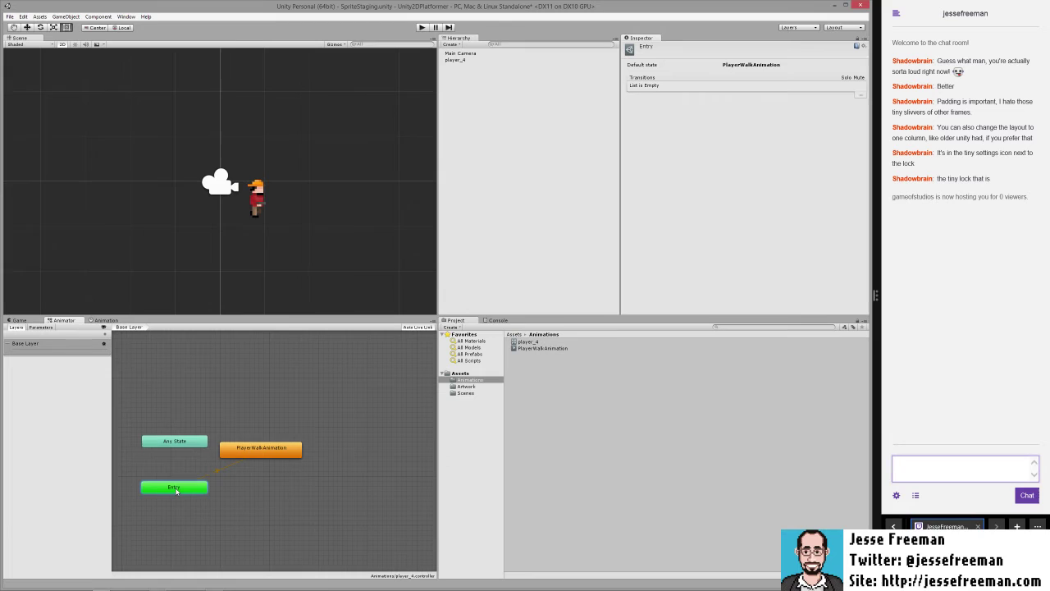
{"action": "mouse_move", "coordinate": [186, 491]}
{"action": "left_mouse_down"}
{"action": "mouse_move", "coordinate": [206, 492]}
{"action": "mouse_move", "coordinate": [183, 502]}
{"action": "left_mouse_up"}
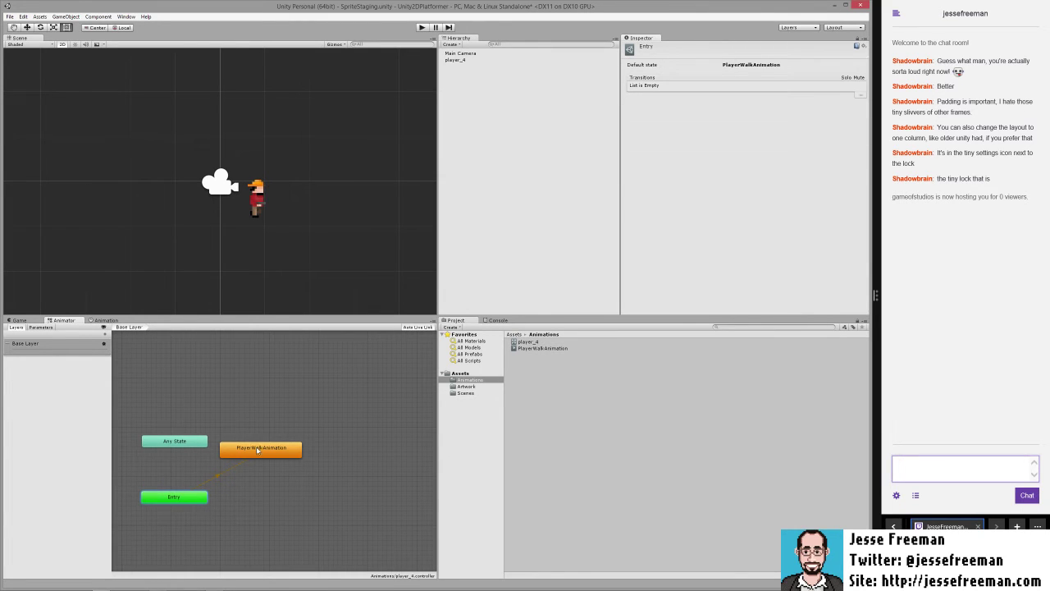
{"action": "left_click_drag", "start_coordinate": [274, 452], "coordinate": [274, 462]}
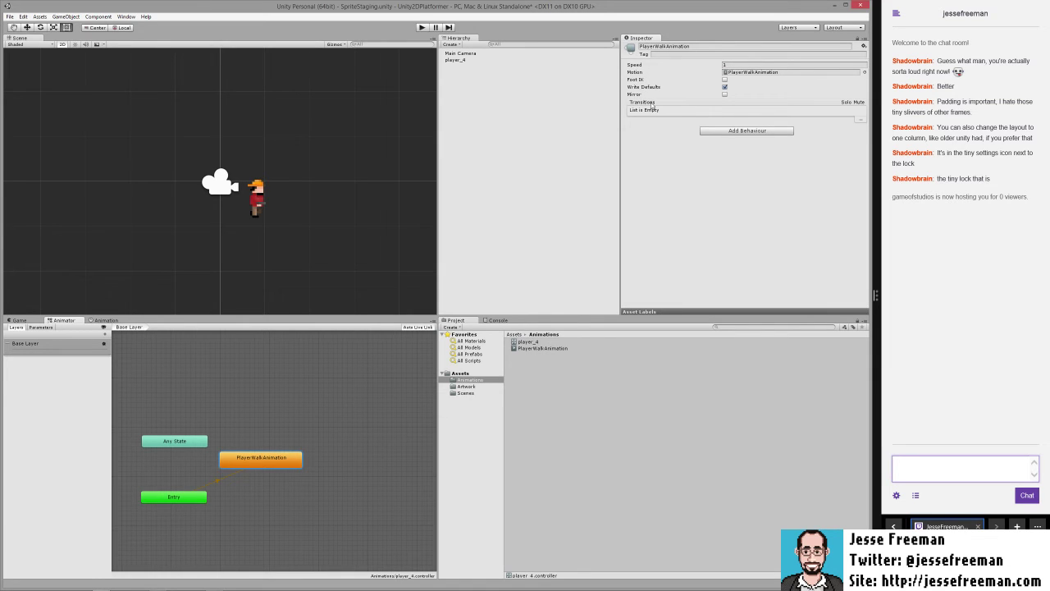
- Enable Loop Time on PlayerWalkAnimation, then run the game and check the Animator and Animation views
{"action": "double_click", "coordinate": [270, 459]}
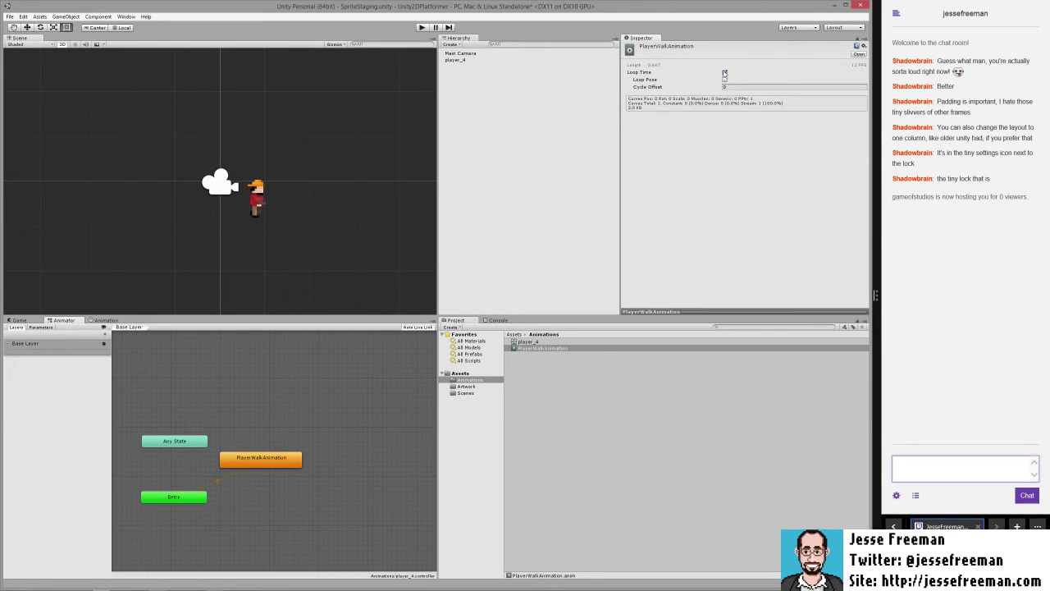
{"action": "left_click", "coordinate": [725, 73]}
{"action": "left_click", "coordinate": [422, 27]}
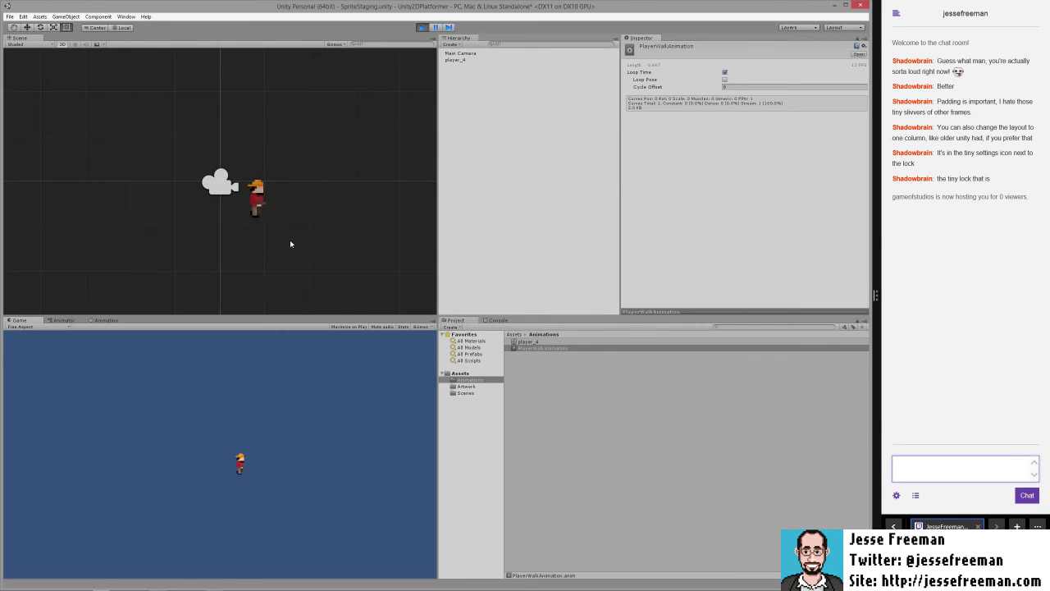
{"action": "left_click", "coordinate": [61, 320]}
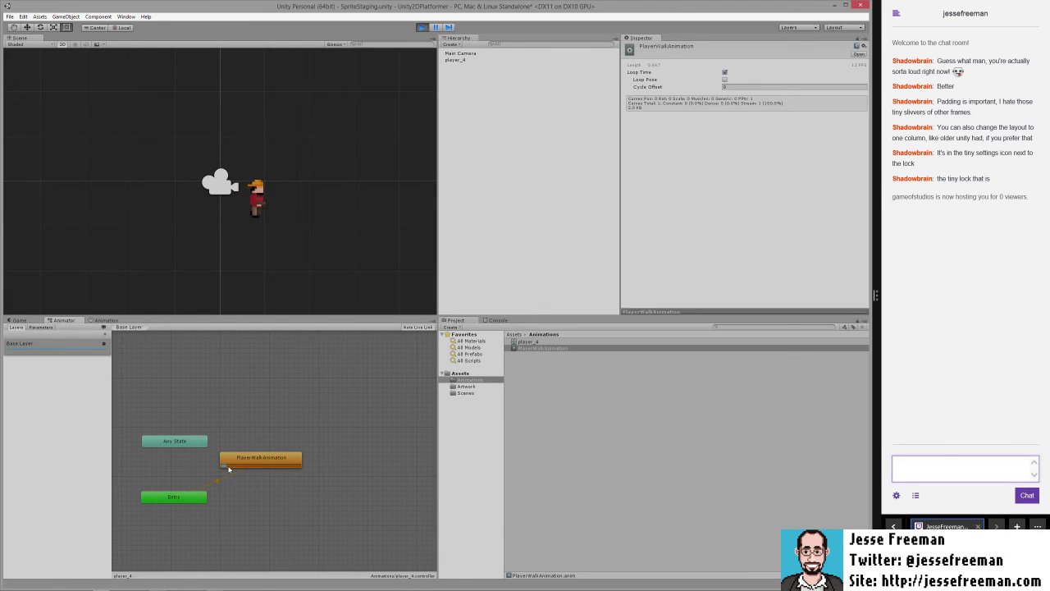
{"action": "left_click", "coordinate": [105, 321]}
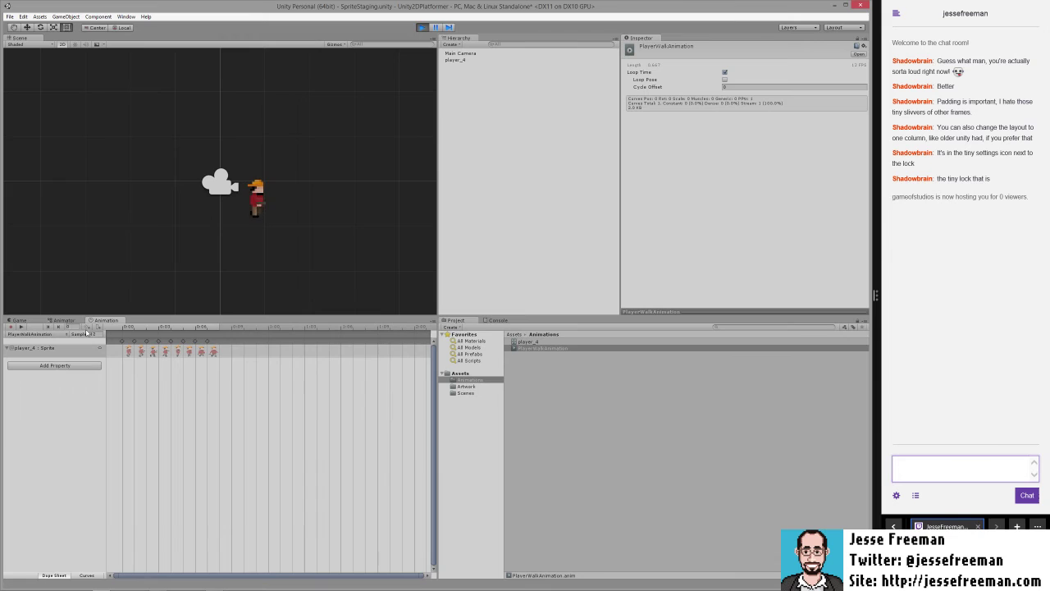
{"action": "left_click", "coordinate": [65, 320]}
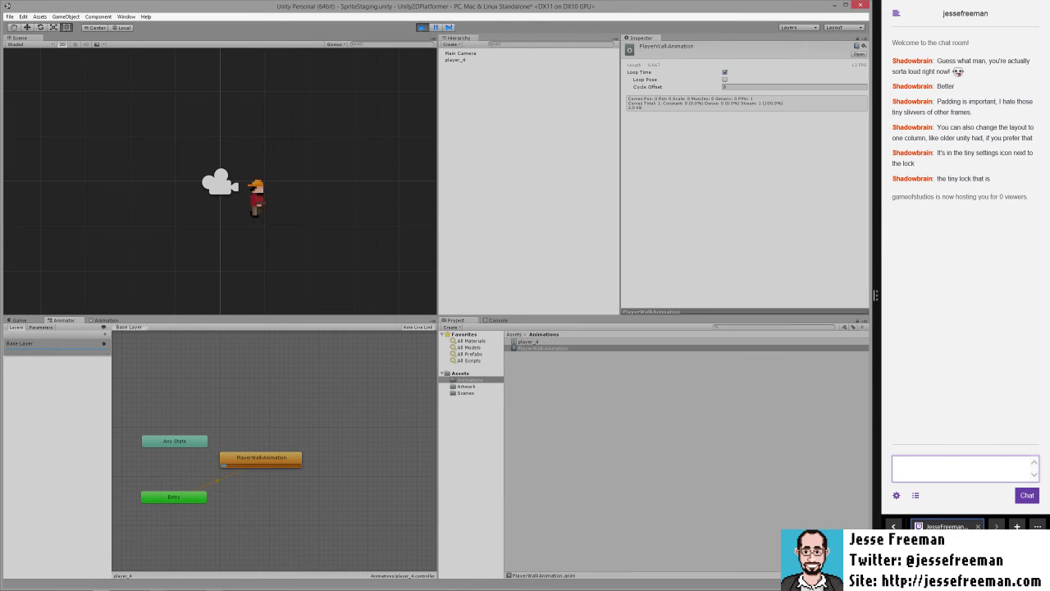
- Exit play mode, preview PlayerWalkAnimation's keyframes, check the Game and Animator views, then select player_4
{"action": "key", "text": "ctrl+p"}
{"action": "left_click", "coordinate": [106, 321]}
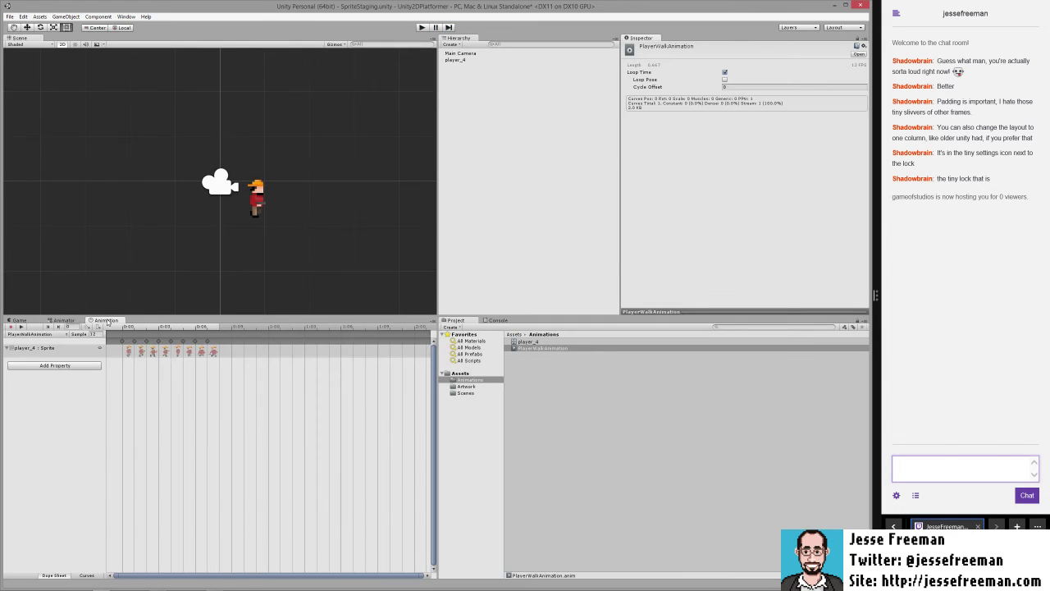
{"action": "left_click", "coordinate": [20, 327]}
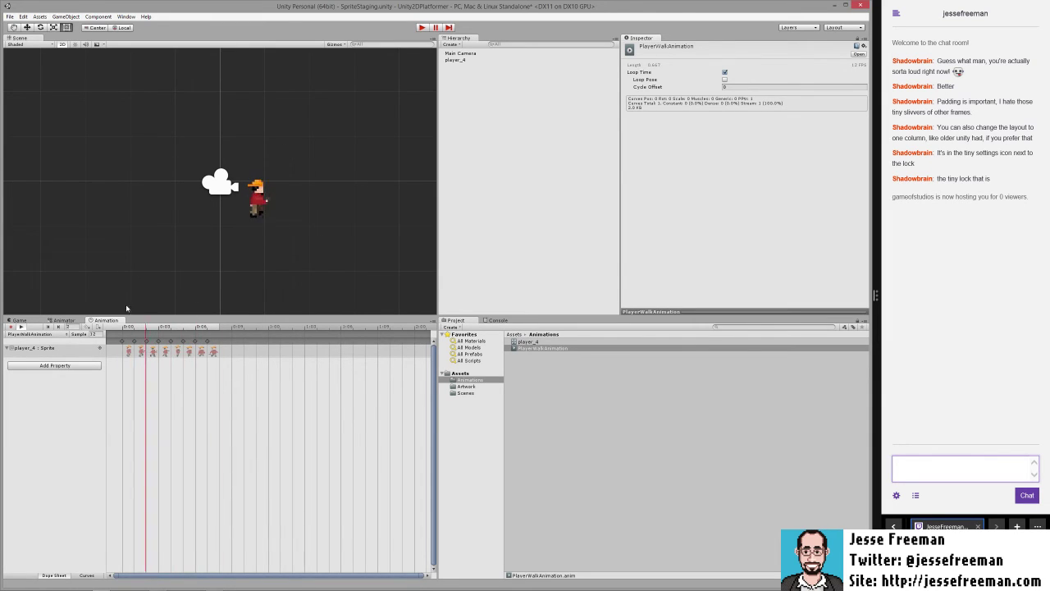
{"action": "left_click", "coordinate": [26, 321]}
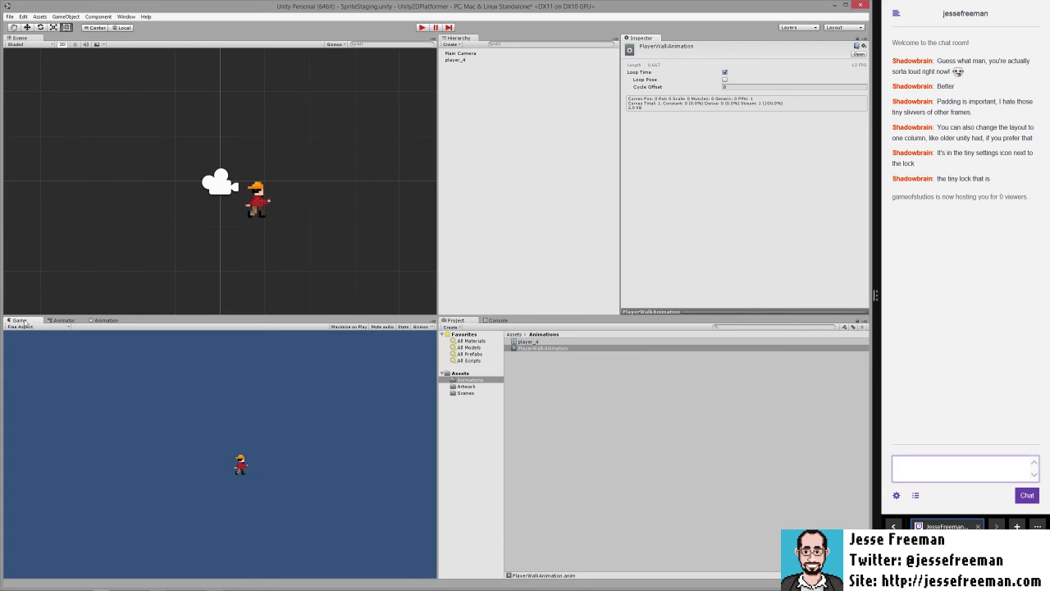
{"action": "left_click", "coordinate": [106, 321]}
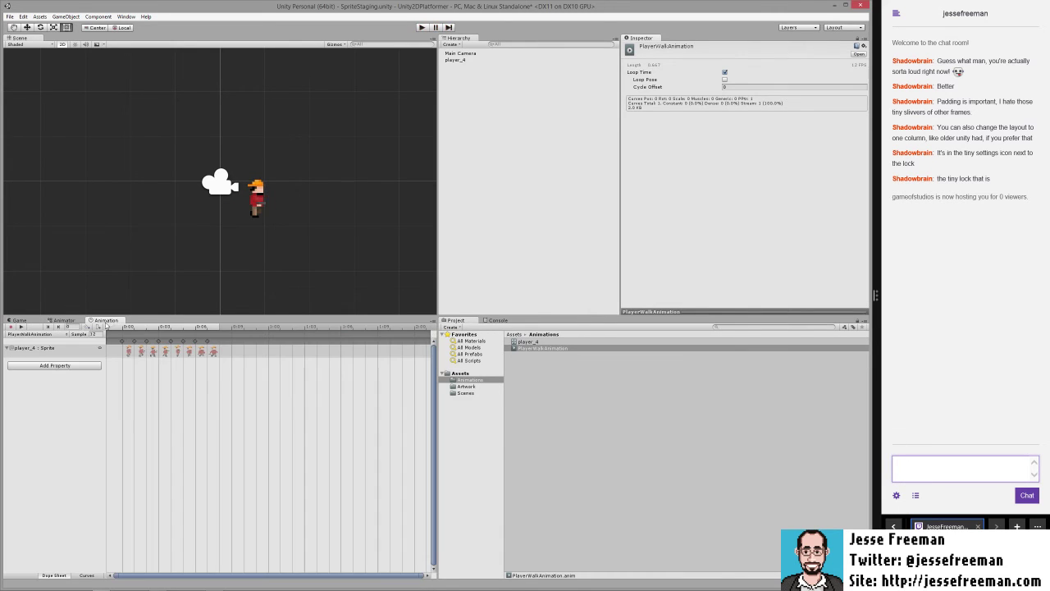
{"action": "left_click", "coordinate": [21, 326]}
{"action": "left_click", "coordinate": [61, 320]}
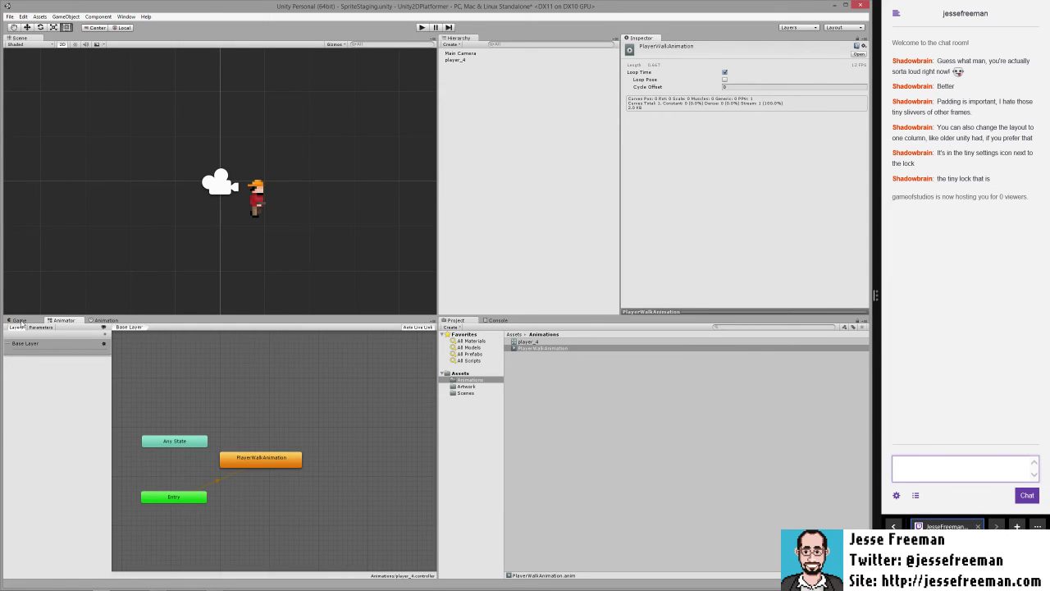
{"action": "left_click", "coordinate": [104, 320]}
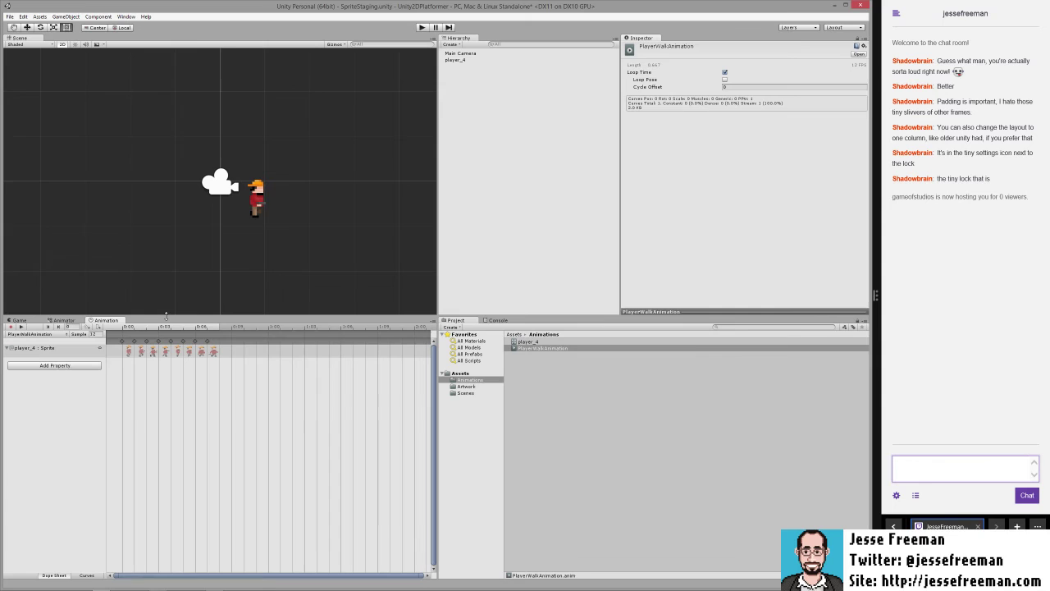
{"action": "left_click", "coordinate": [252, 193]}
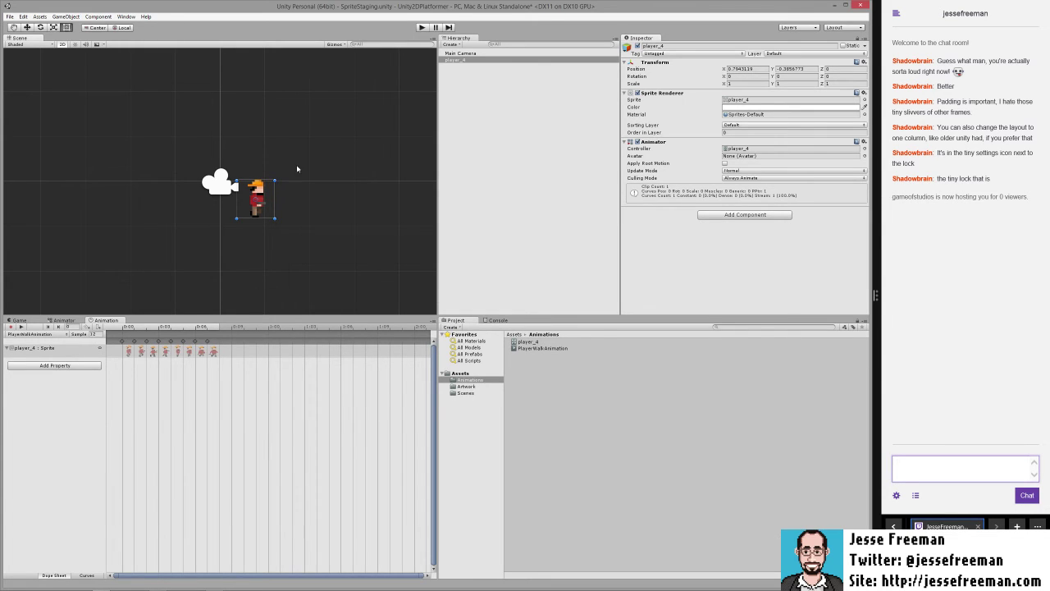
- Rename the player_4 object to Player and open the Animation window's clip list
{"action": "left_click", "coordinate": [456, 61]}
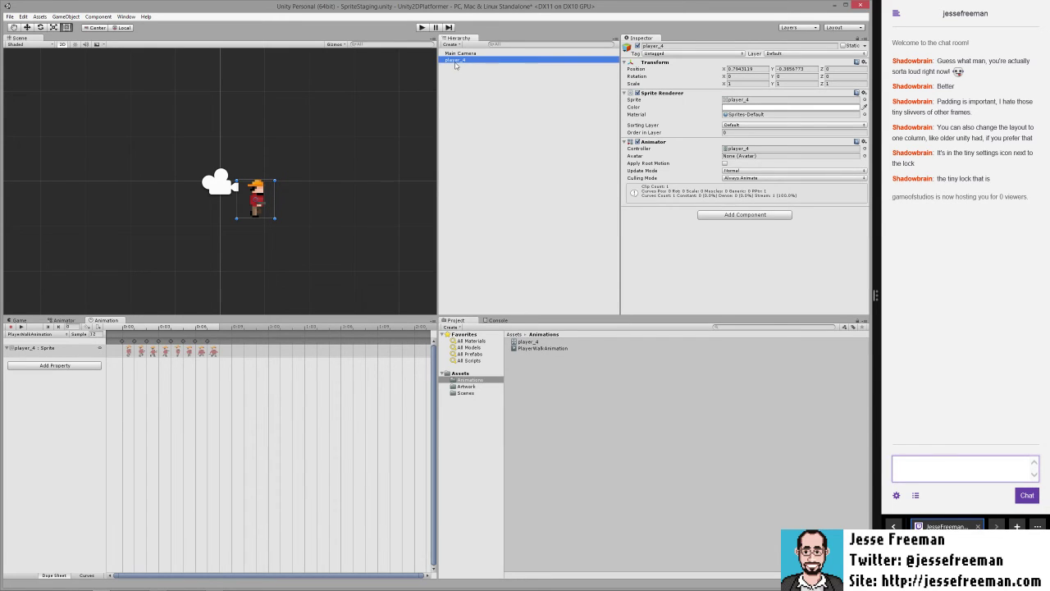
{"action": "left_click", "coordinate": [455, 62]}
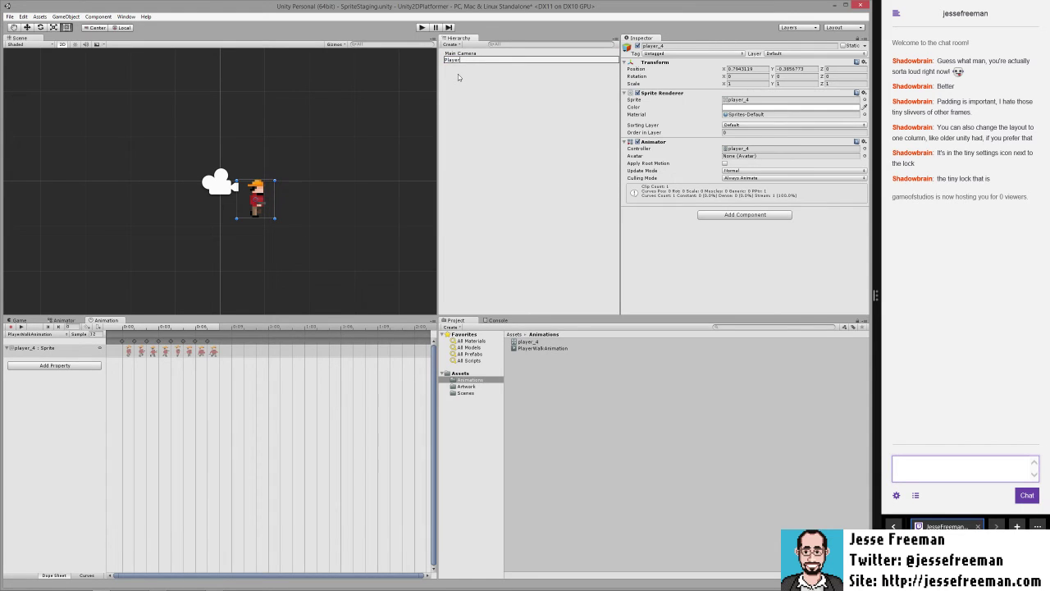
{"action": "key", "text": "Return"}
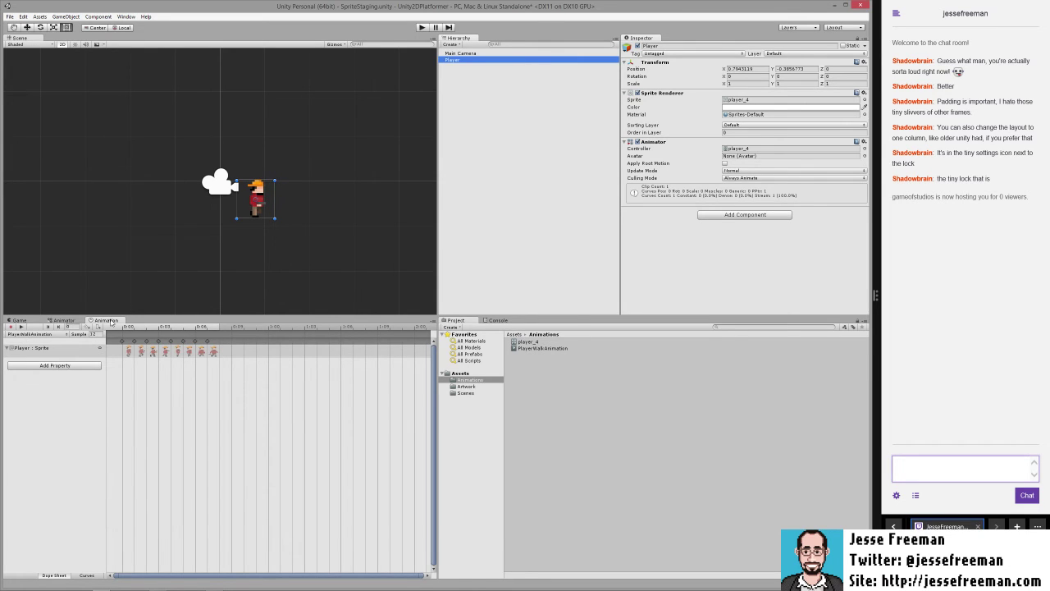
{"action": "left_click", "coordinate": [28, 335]}
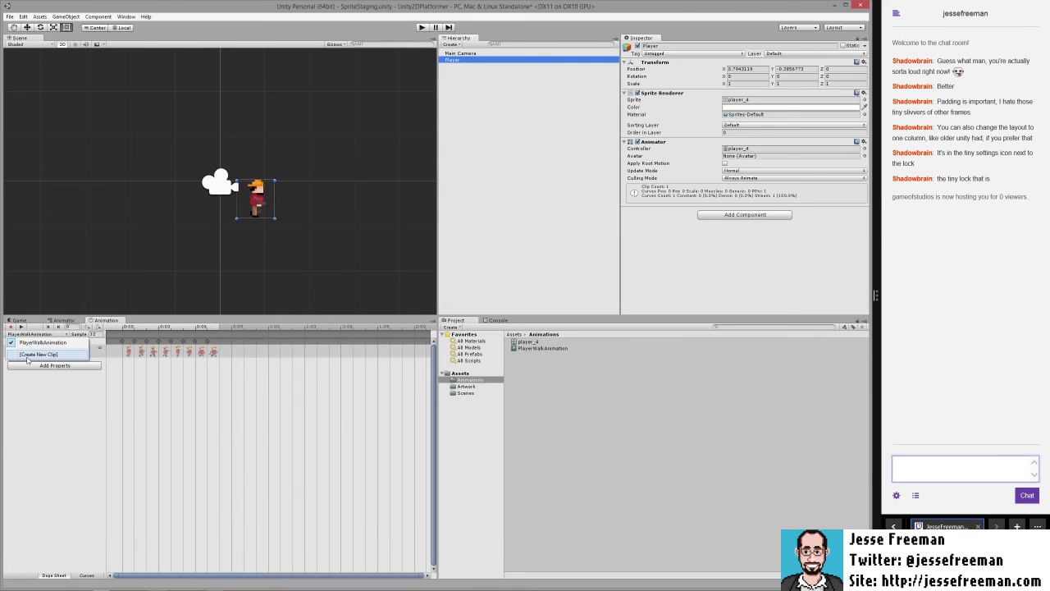
- Create a new clip via [Create New Clip] and save it as PlayerIdleAnimation in Animations
{"action": "left_click", "coordinate": [27, 355]}
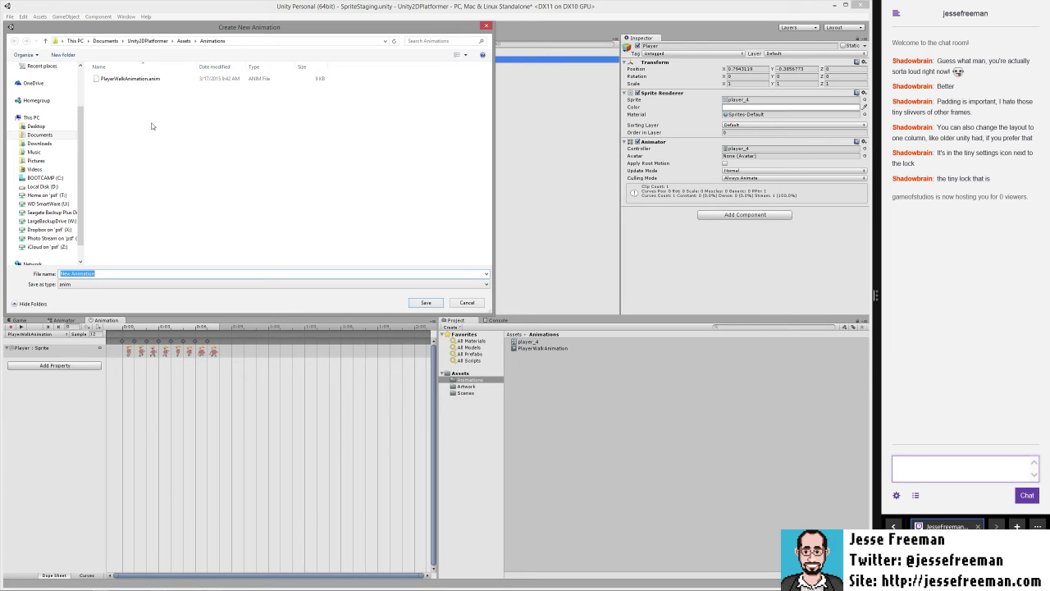
{"action": "left_click", "coordinate": [72, 274]}
{"action": "key", "text": "BackSpace"}
{"action": "key", "text": "BackSpace"}
{"action": "key", "text": "BackSpace"}
{"action": "key", "text": "BackSpace"}
{"action": "type", "text": "PlayerIdle"}
{"action": "key", "text": "BackSpace"}
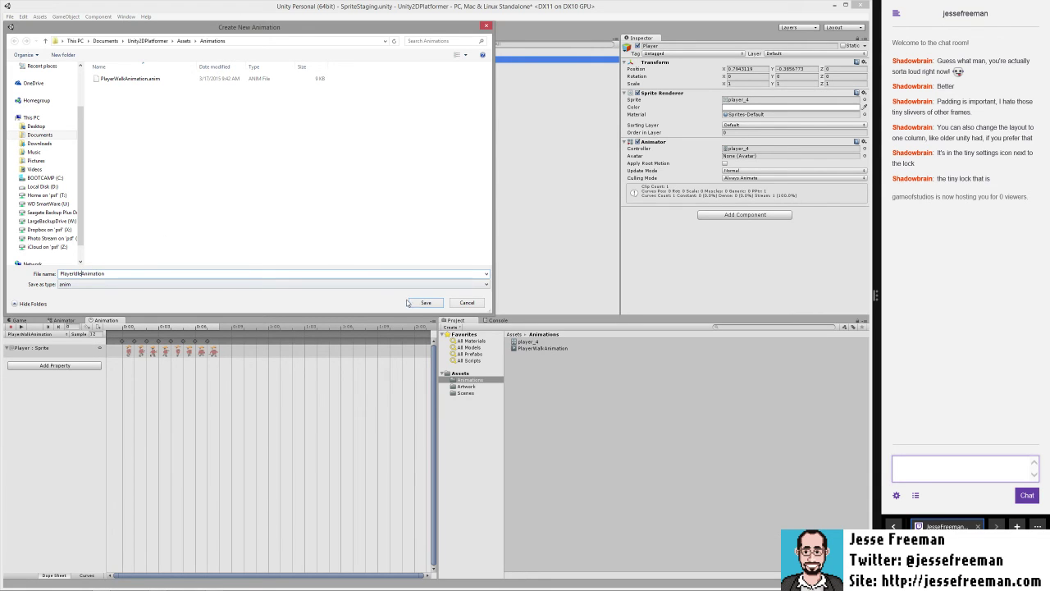
{"action": "key", "text": "Return"}
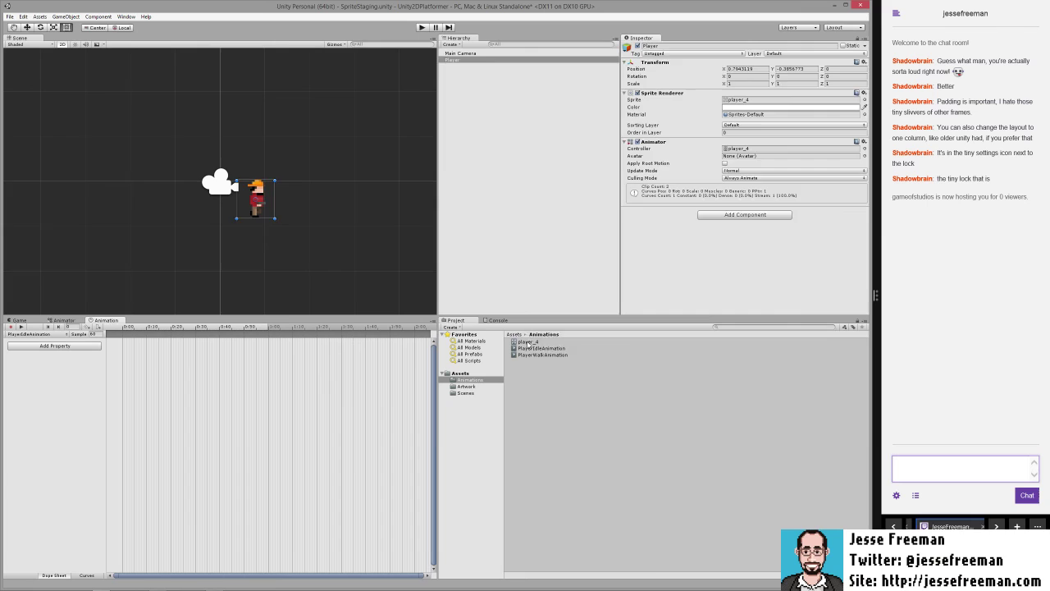
- Rename the player_4 controller asset to PlayerAnimationController
{"action": "left_click", "coordinate": [529, 342]}
{"action": "left_click", "coordinate": [532, 342]}
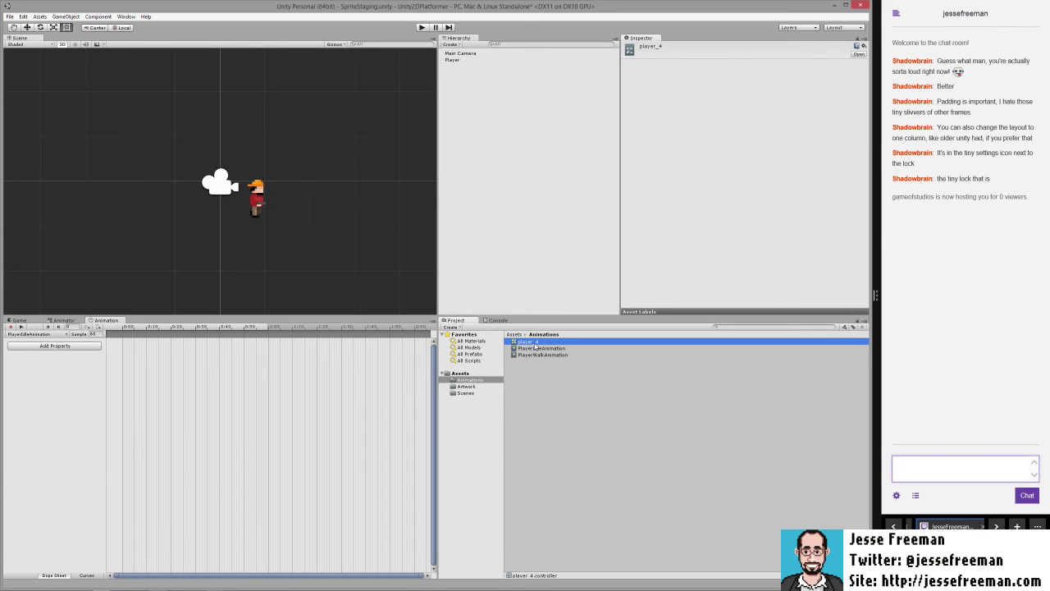
{"action": "left_click", "coordinate": [539, 342]}
{"action": "key", "text": "BackSpace"}
{"action": "key", "text": "BackSpace"}
{"action": "key", "text": "BackSpace"}
{"action": "key", "text": "BackSpace"}
{"action": "key", "text": "BackSpace"}
{"action": "key", "text": "BackSpace"}
{"action": "key", "text": "BackSpace"}
{"action": "key", "text": "BackSpace"}
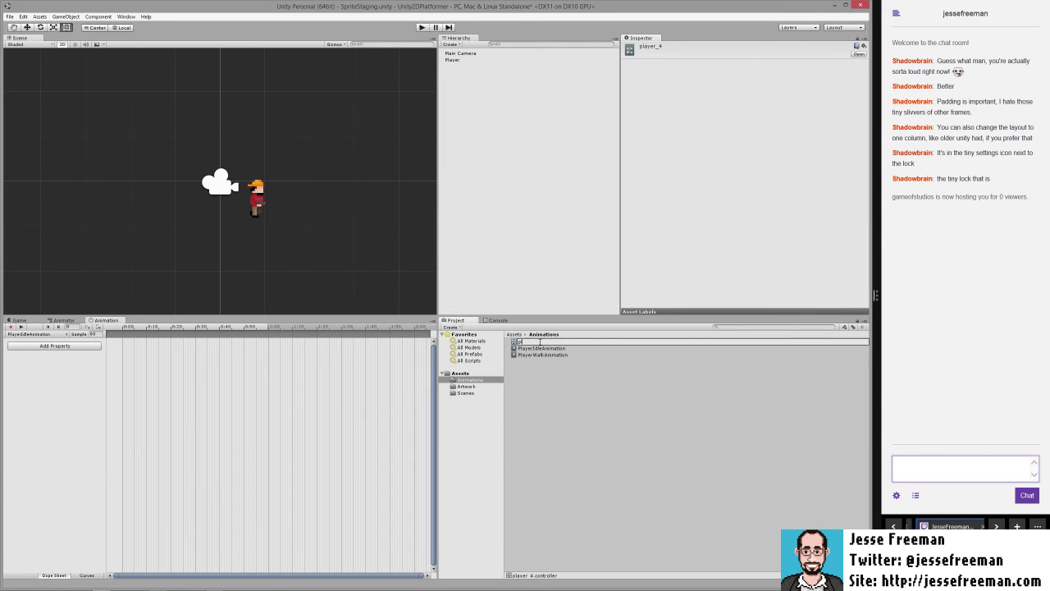
{"action": "type", "text": "PlayerAnimationController"}
{"action": "key", "text": "Return"}
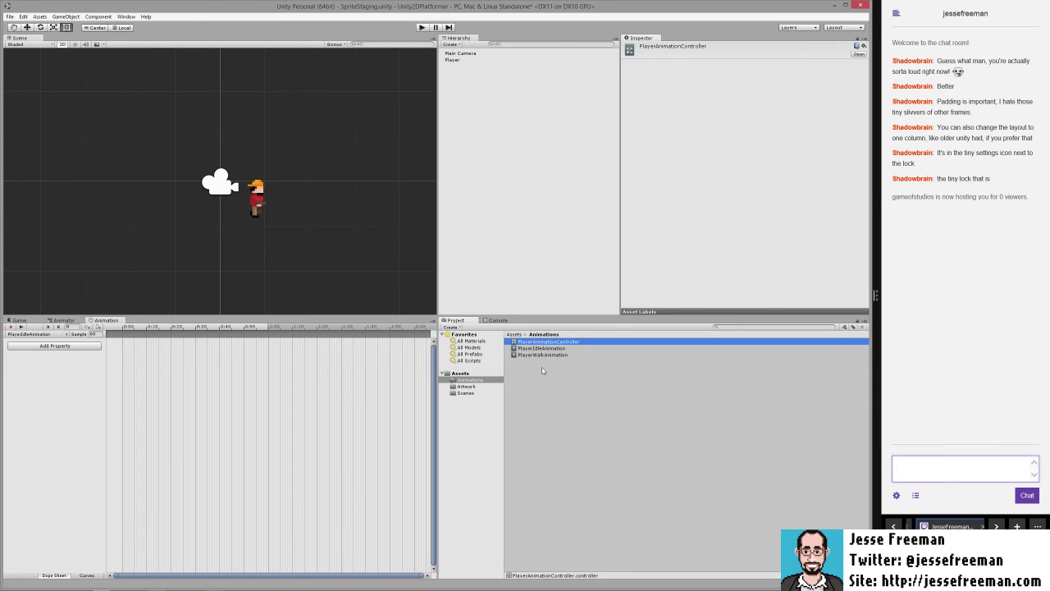
{"action": "left_click", "coordinate": [545, 372]}
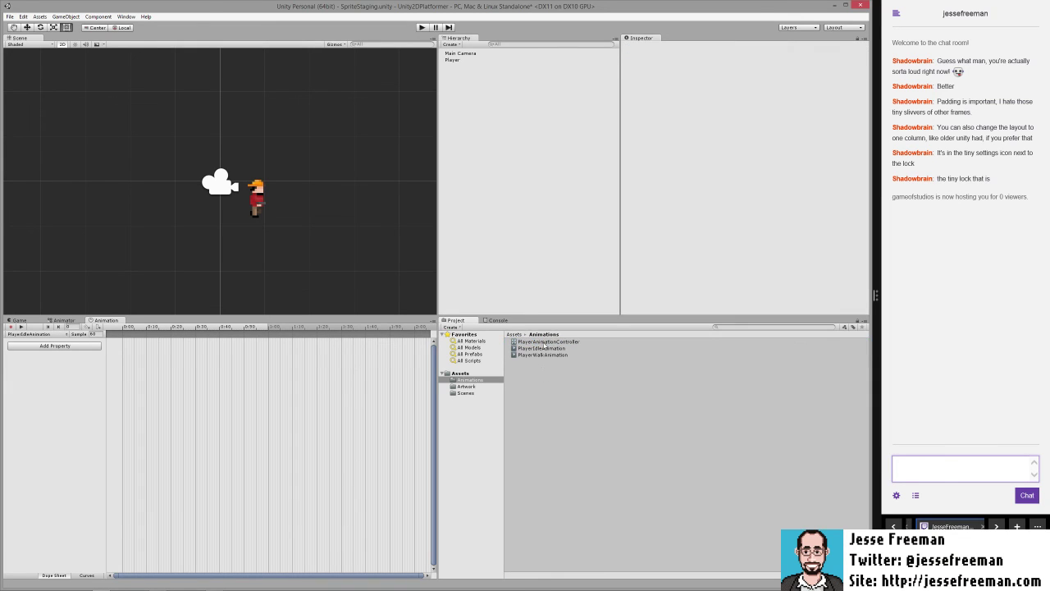
- Inspect the PlayerIdleAnimation and PlayerWalkAnimation states in the Animator, then reselect Player for the timeline
{"action": "left_click", "coordinate": [64, 321]}
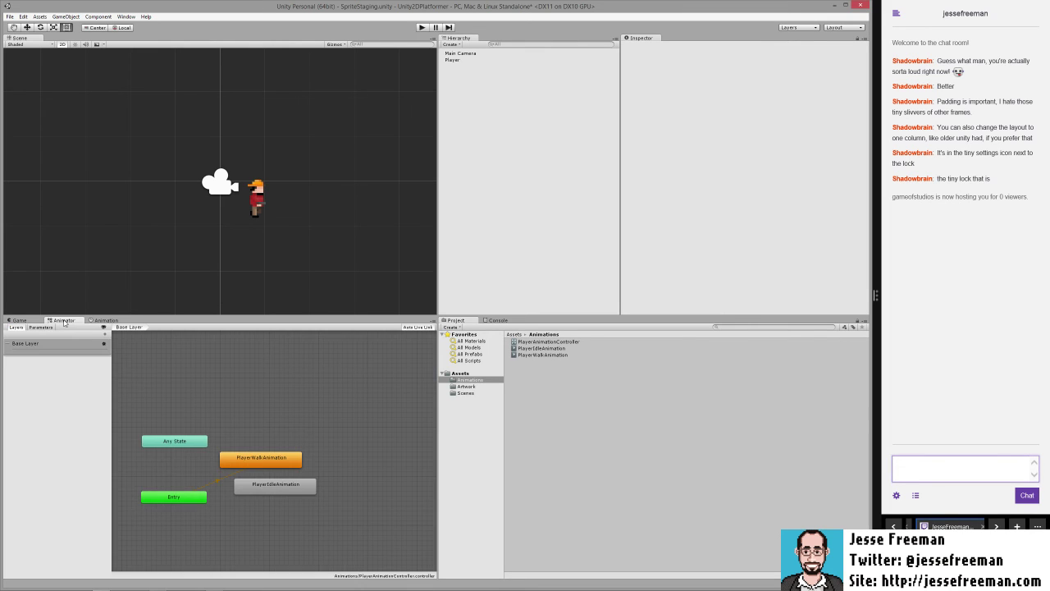
{"action": "left_click", "coordinate": [269, 487]}
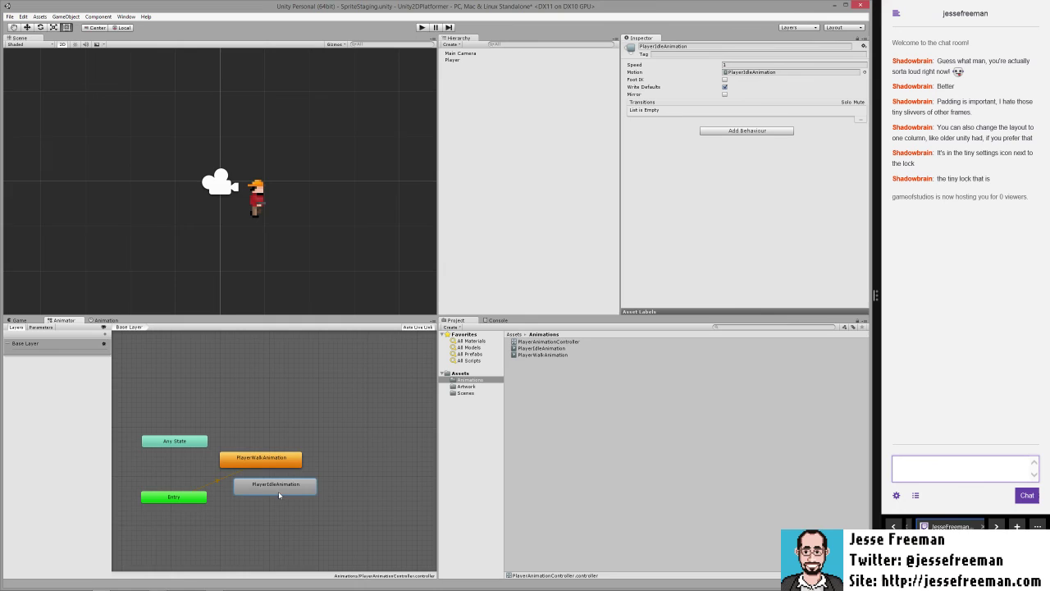
{"action": "left_click", "coordinate": [270, 465]}
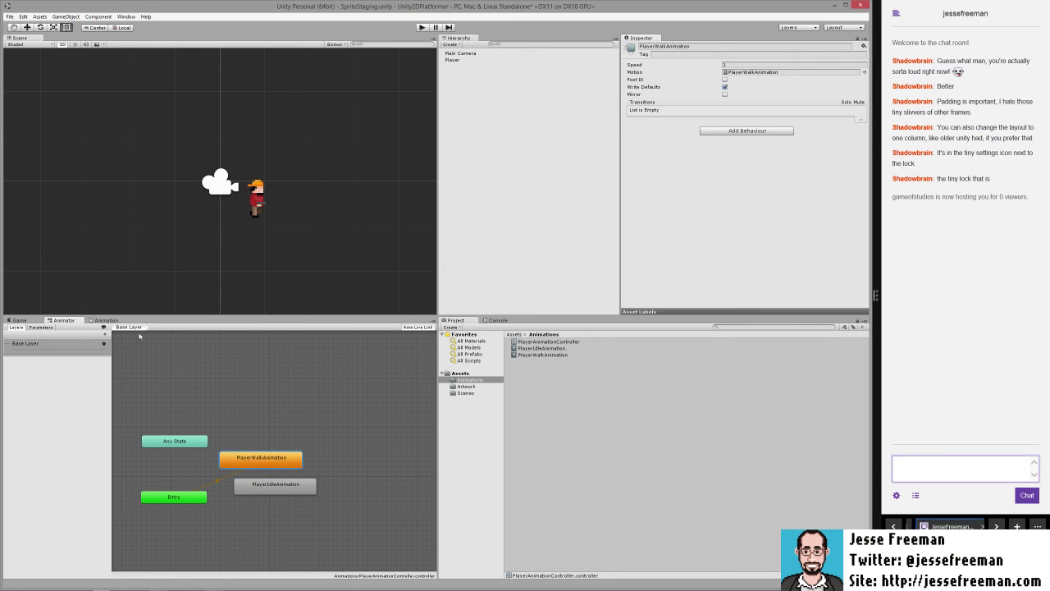
{"action": "left_click", "coordinate": [106, 320]}
{"action": "left_click", "coordinate": [254, 199]}
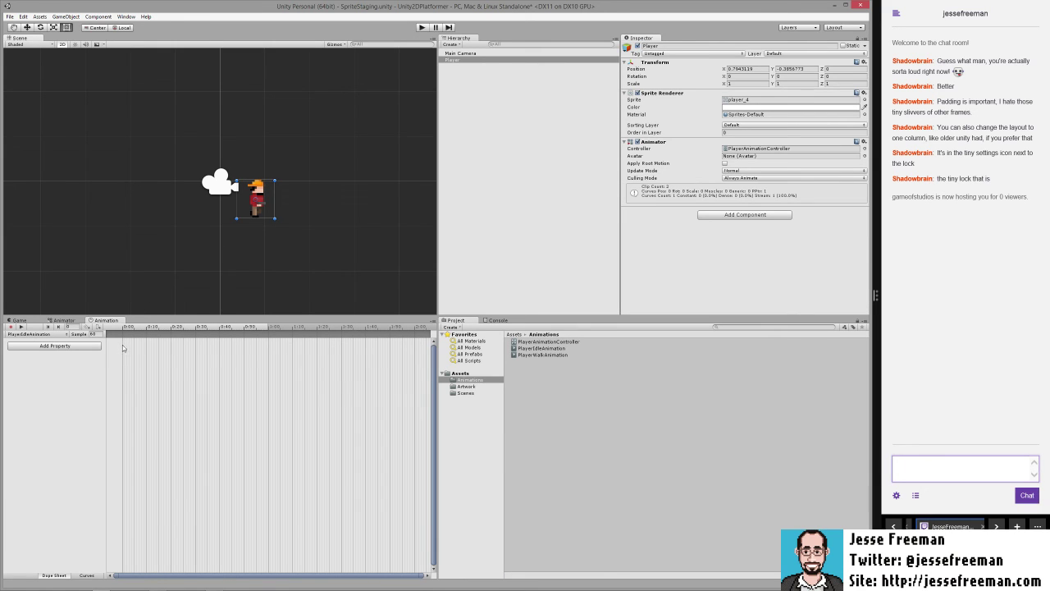
- Select the PlayerIdleAnimation clip, change its samples from 60 to 12, and show the Artwork folder
{"action": "left_click", "coordinate": [20, 336]}
{"action": "left_click", "coordinate": [34, 342]}
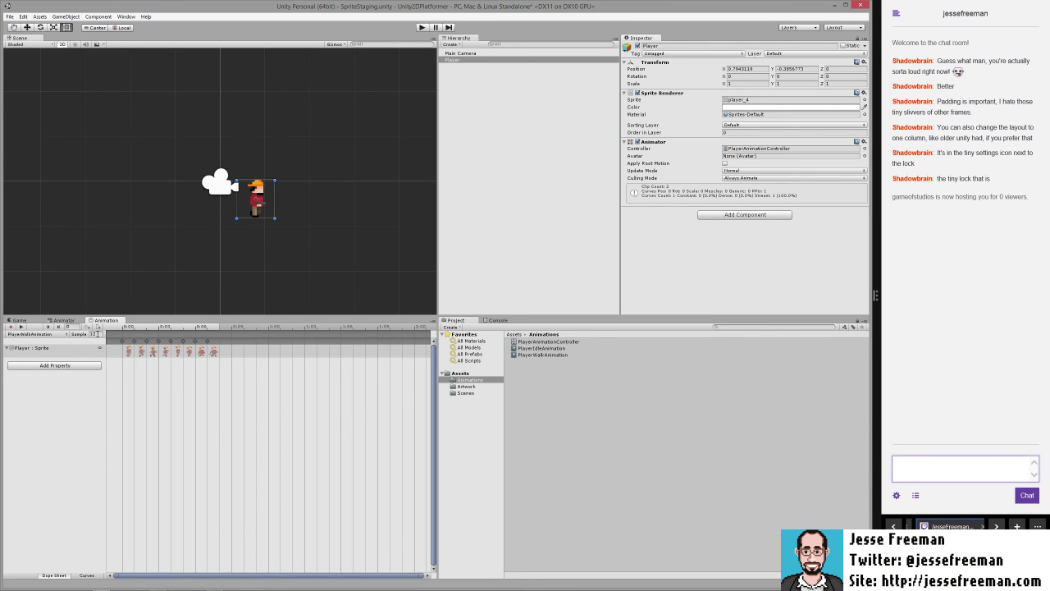
{"action": "left_click", "coordinate": [25, 336]}
{"action": "left_click", "coordinate": [34, 351]}
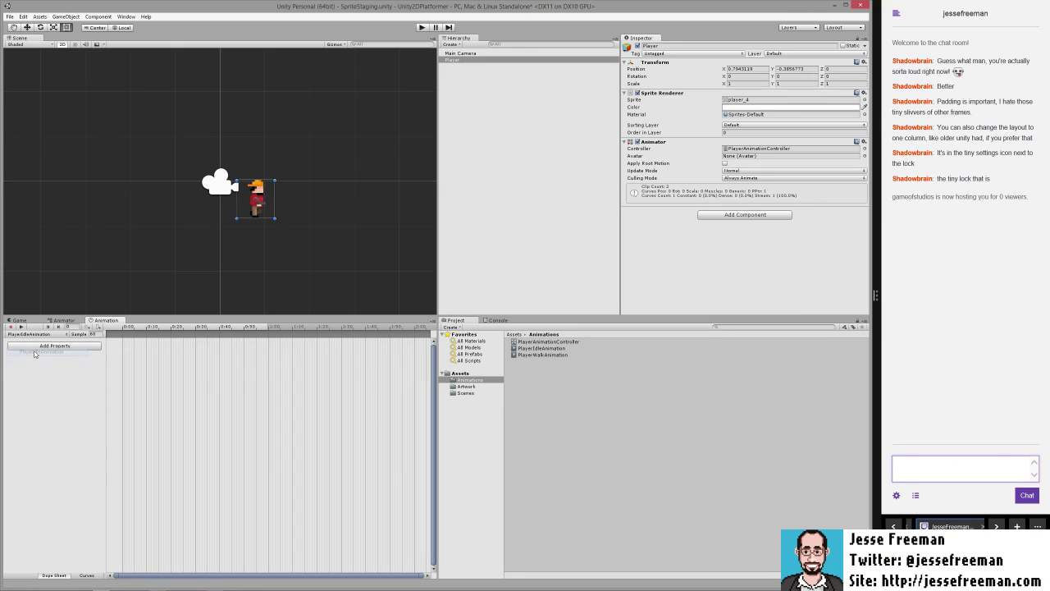
{"action": "left_click", "coordinate": [98, 335]}
{"action": "type", "text": "12"}
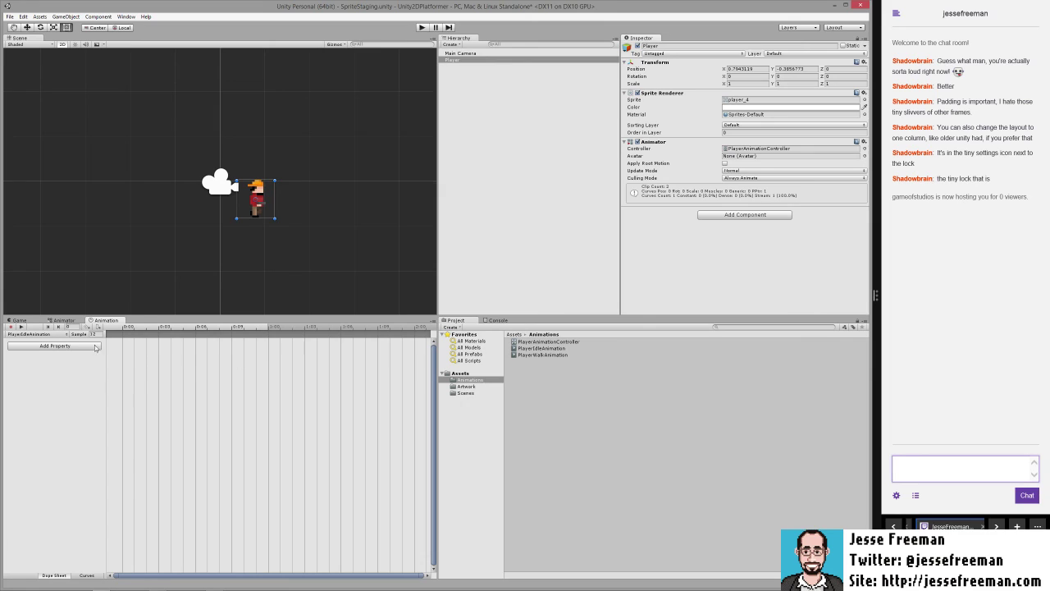
{"action": "left_click", "coordinate": [453, 387]}
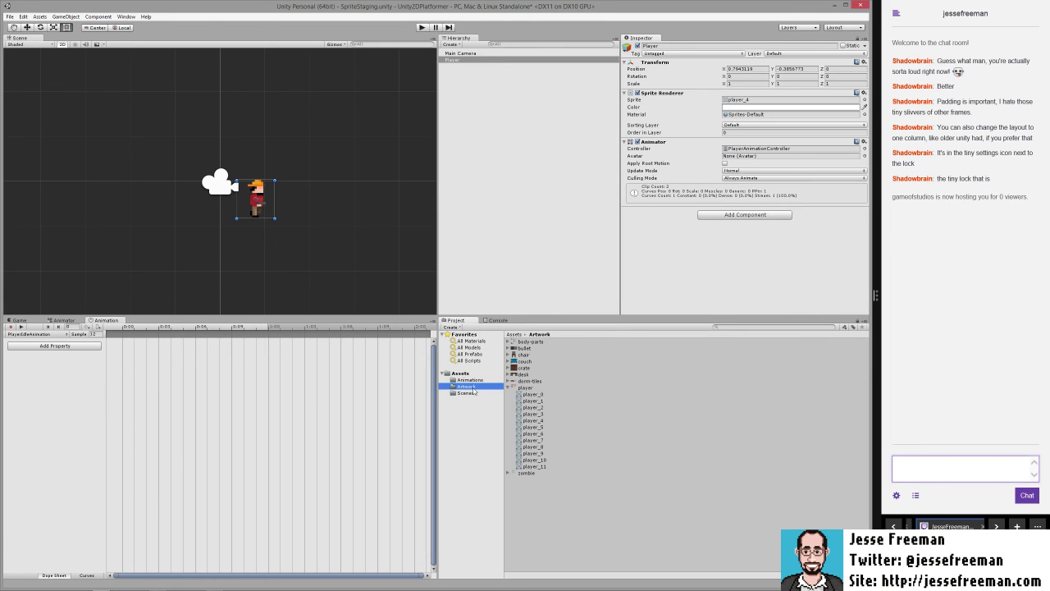
- Add the player_0 sprite as the idle clip's only keyframe and preview it
{"action": "left_click", "coordinate": [522, 394]}
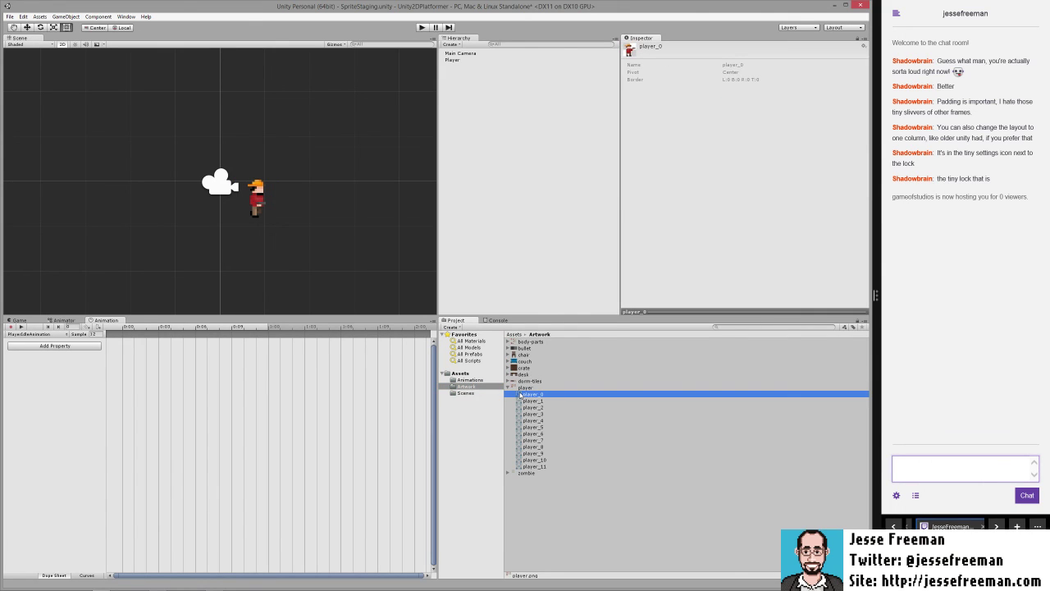
{"action": "left_click_drag", "start_coordinate": [519, 396], "coordinate": [123, 345]}
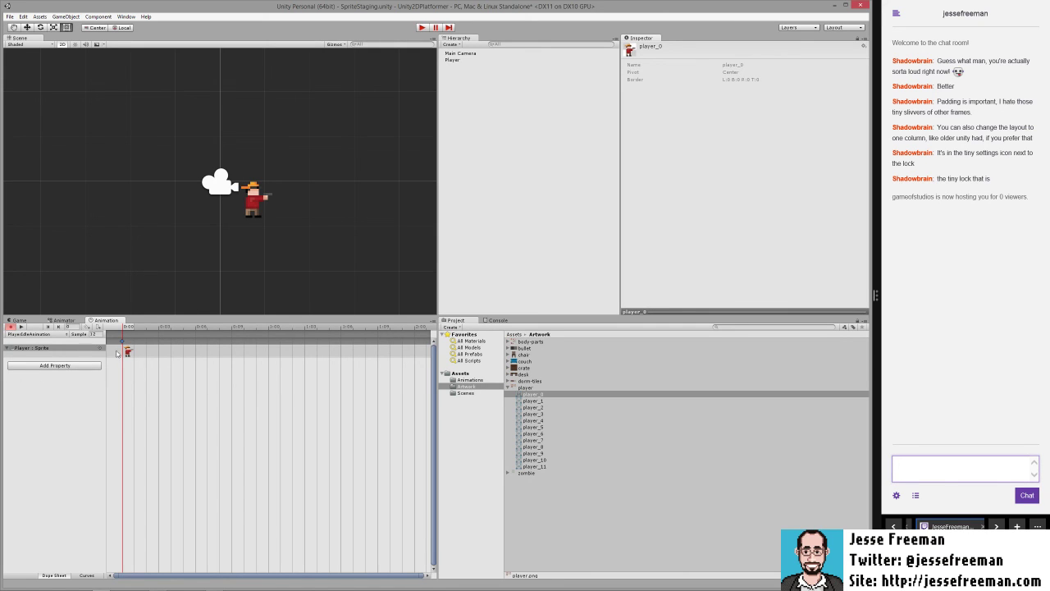
{"action": "left_click", "coordinate": [23, 327]}
{"action": "left_click", "coordinate": [23, 327]}
- Inspect the PlayerIdleAnimation and PlayerWalkAnimation states in the Animator graph
{"action": "left_click", "coordinate": [65, 320]}
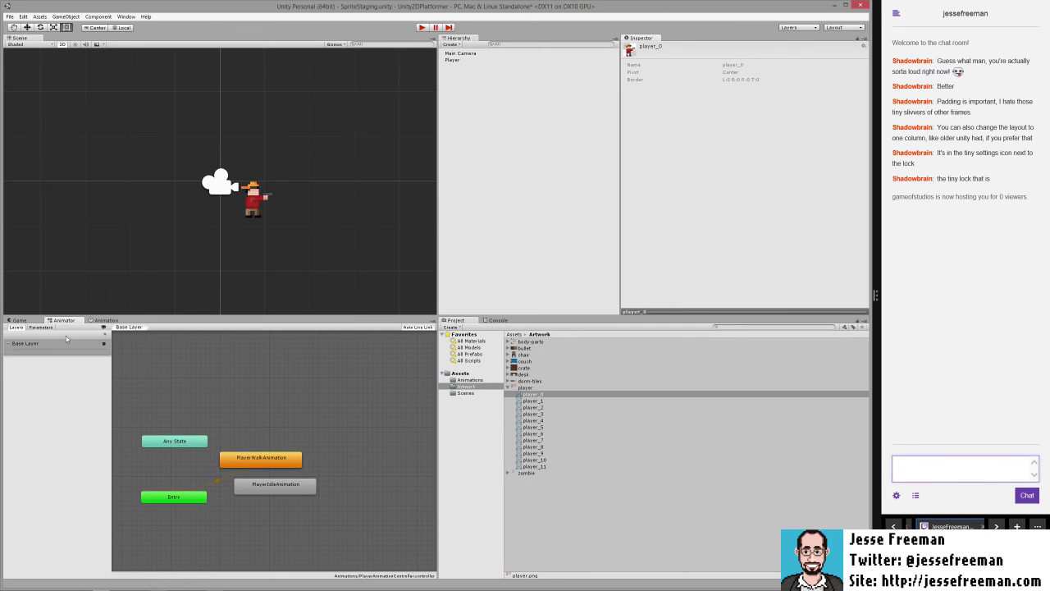
{"action": "left_click", "coordinate": [264, 488]}
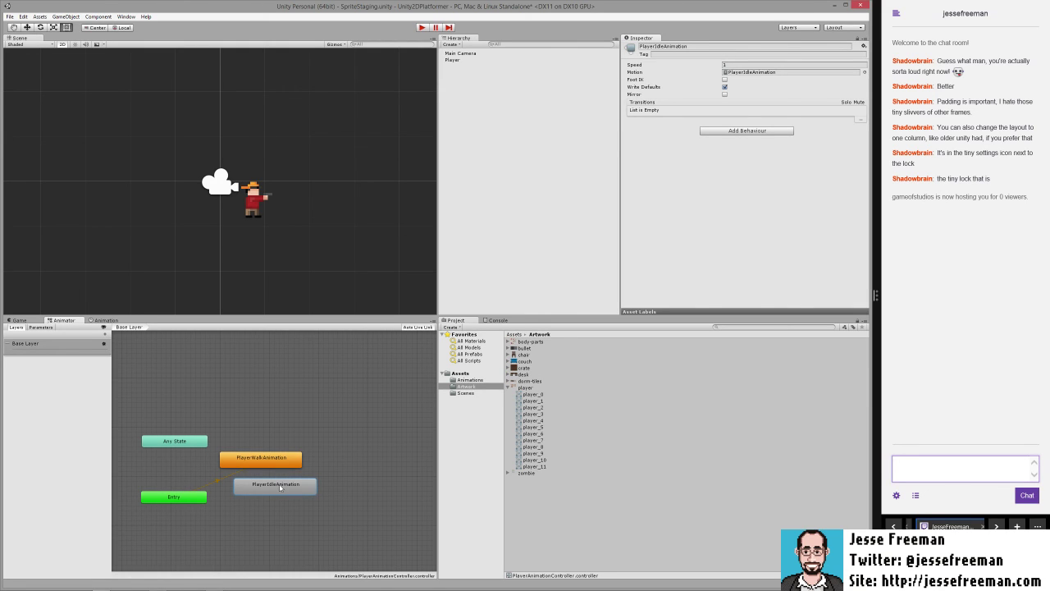
{"action": "left_click", "coordinate": [275, 459]}
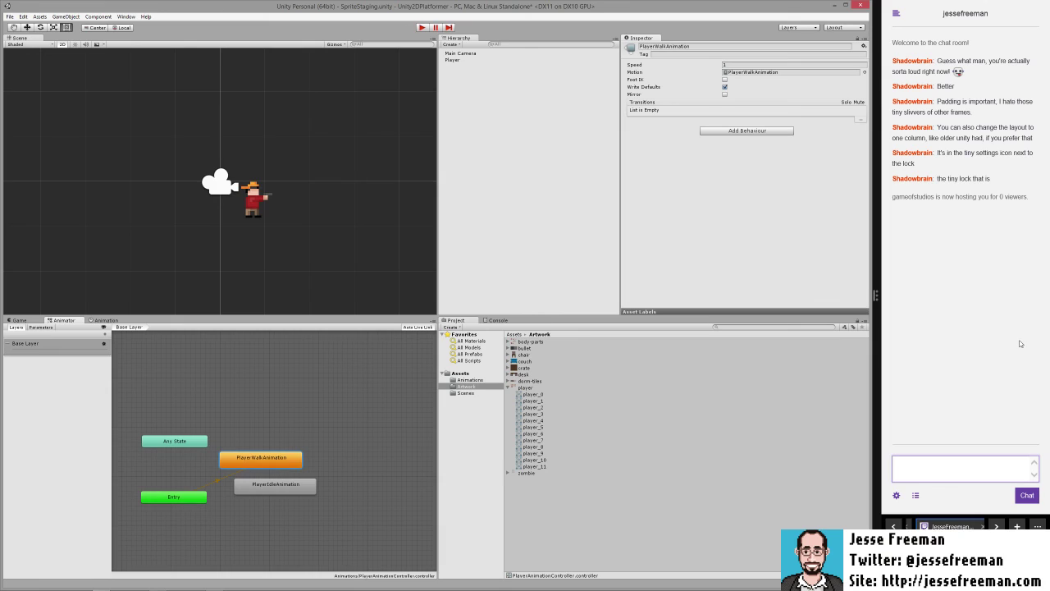